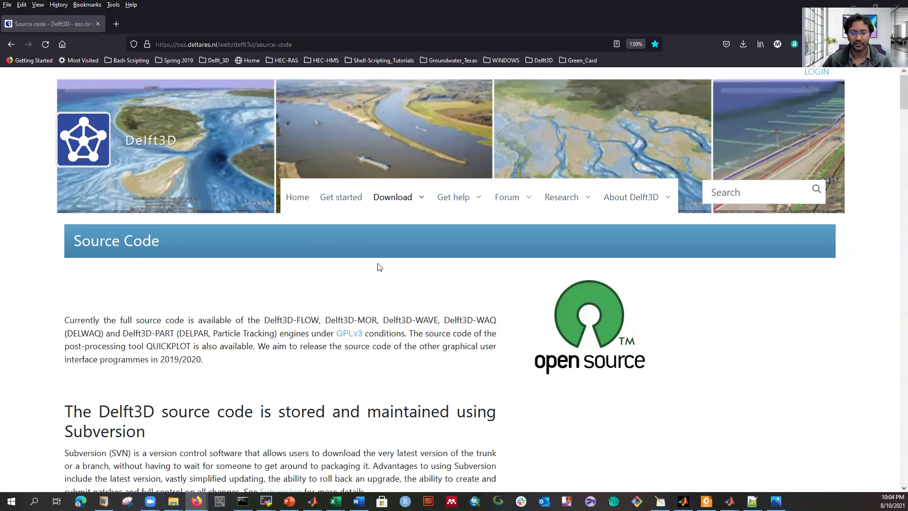
- Look through the Delft3D Source Code page for the list of what is needed to use the source code
scroll(378, 266, down, 3)
scroll(402, 236, up, 3)
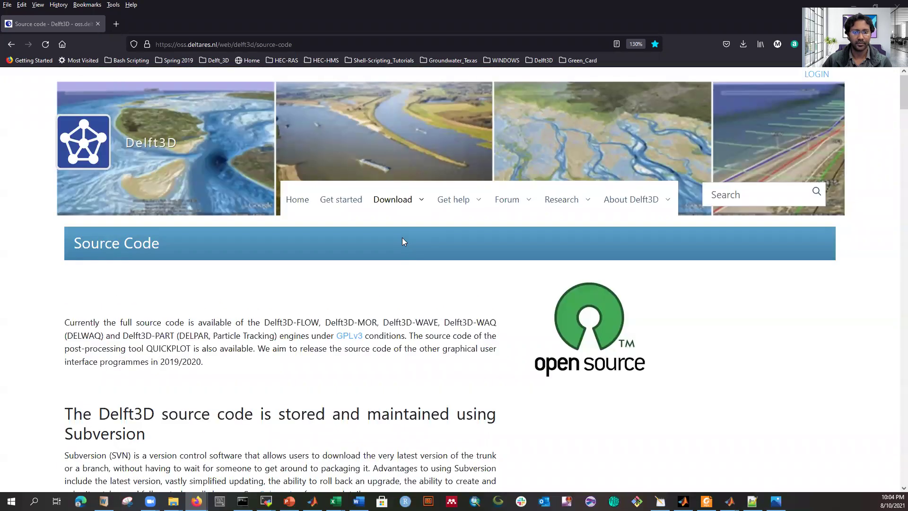
scroll(381, 242, down, 8)
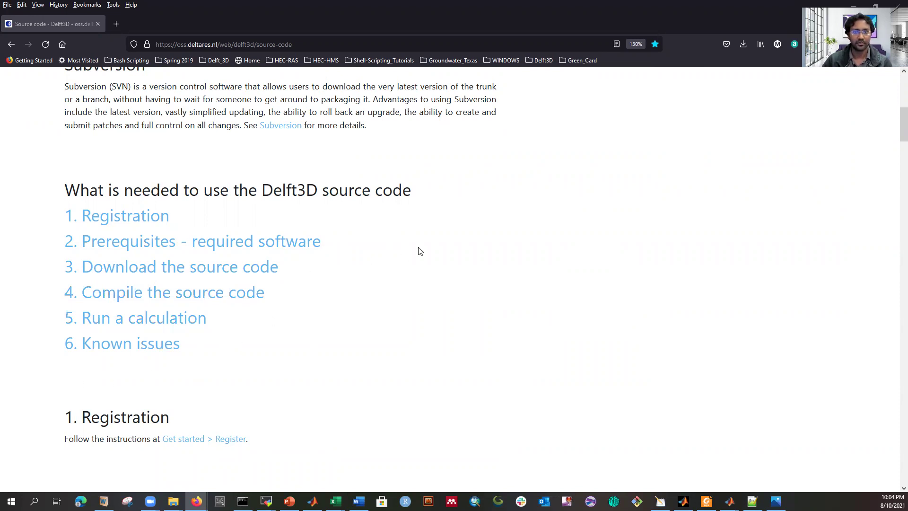
scroll(405, 268, up, 6)
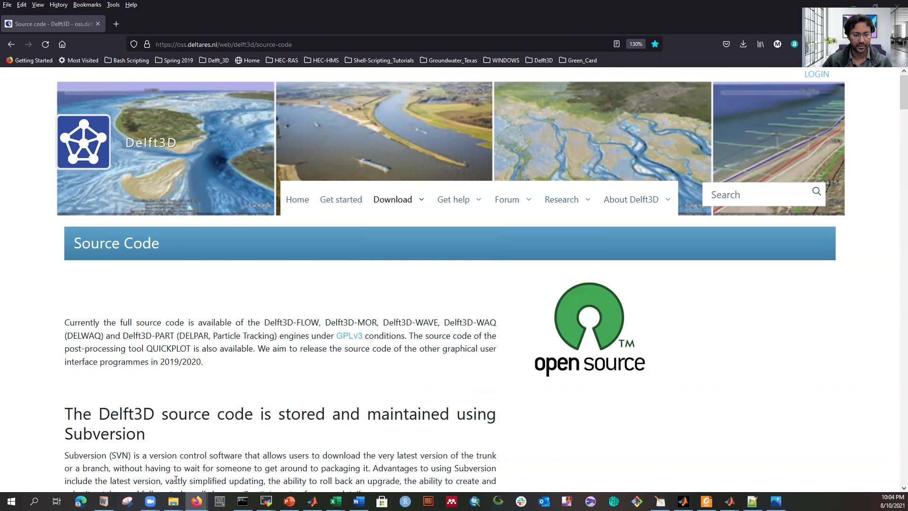
- Switch to File Explorer and open the licence_manager folder under Delft3D_software, Delft3D FM Suite 2021.02, 01_license on the E: drive
mouse_move(173, 501)
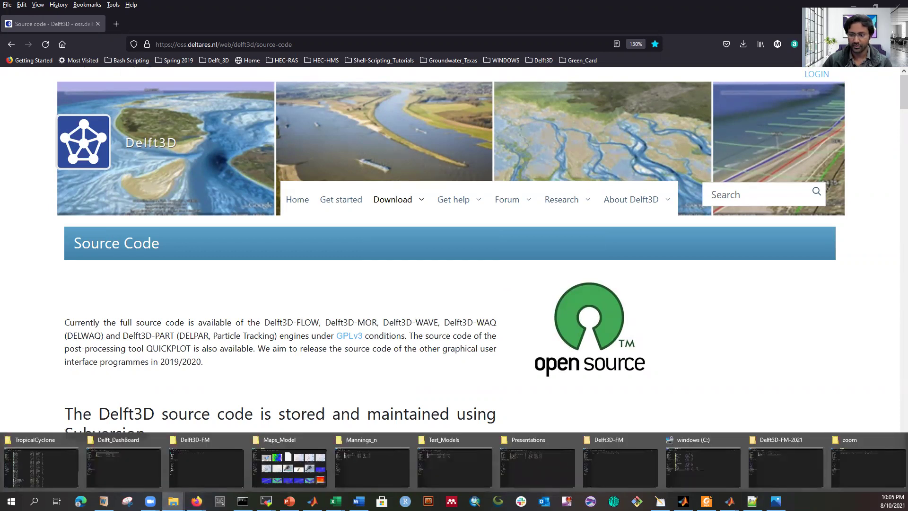
click(766, 463)
click(118, 31)
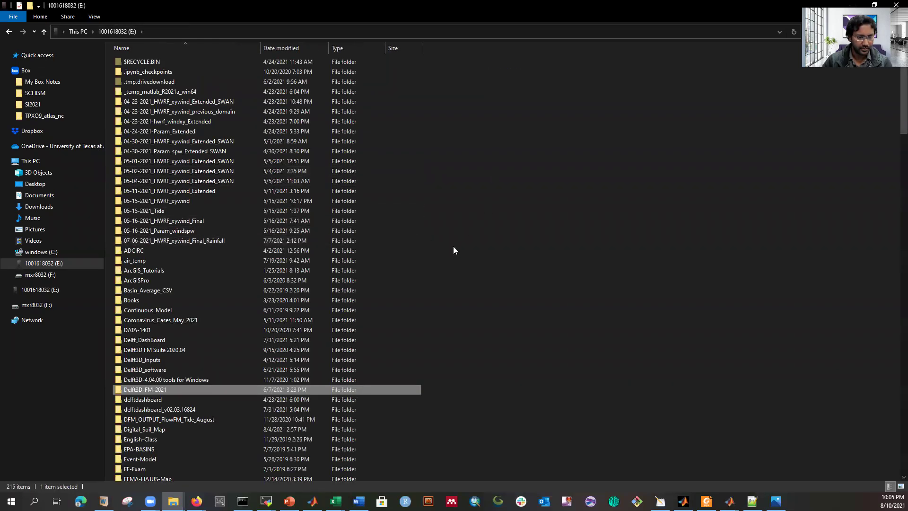
scroll(453, 245, down, 1)
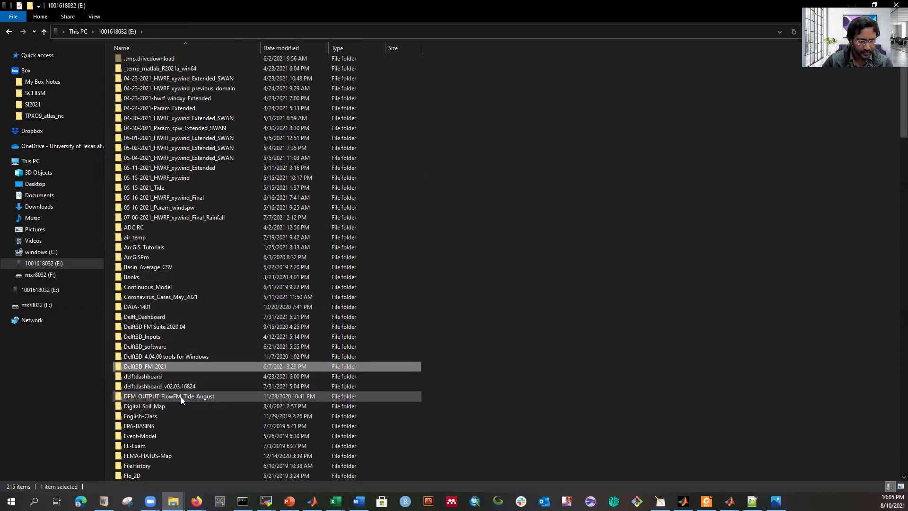
mouse_move(161, 366)
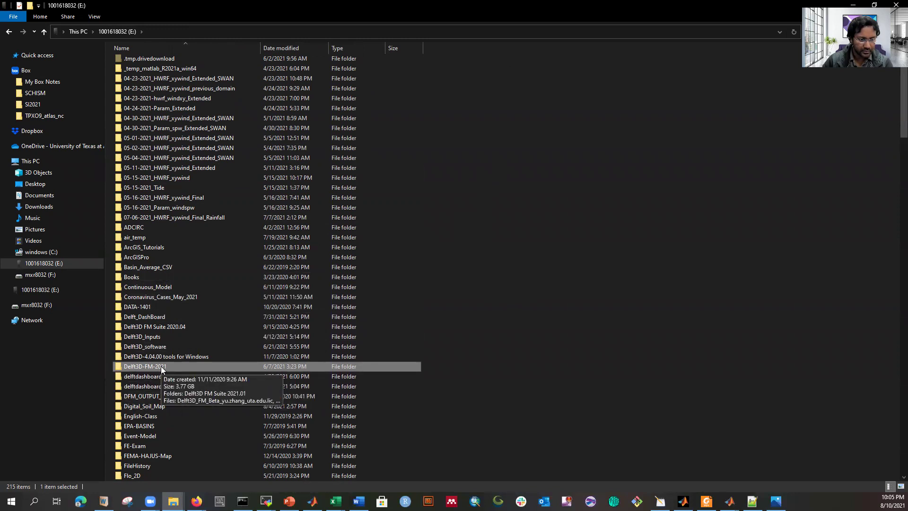
click(146, 347)
double_click(145, 347)
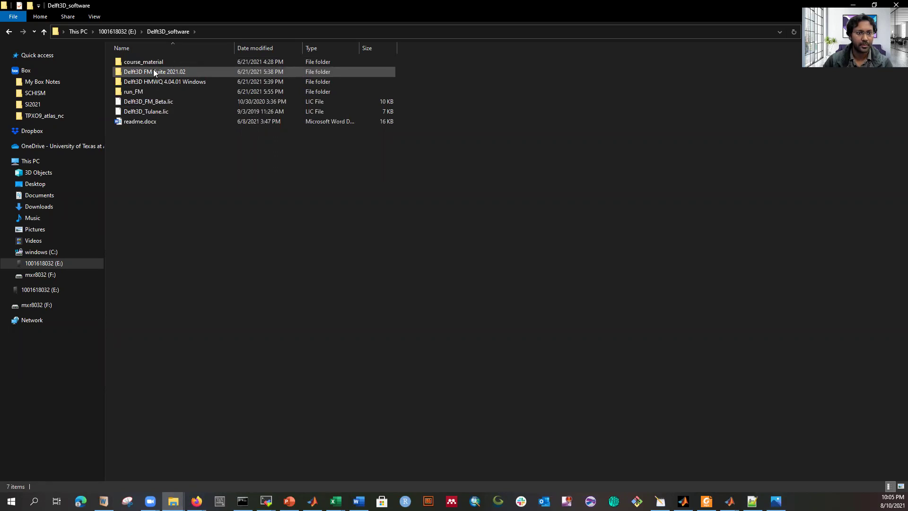
double_click(154, 73)
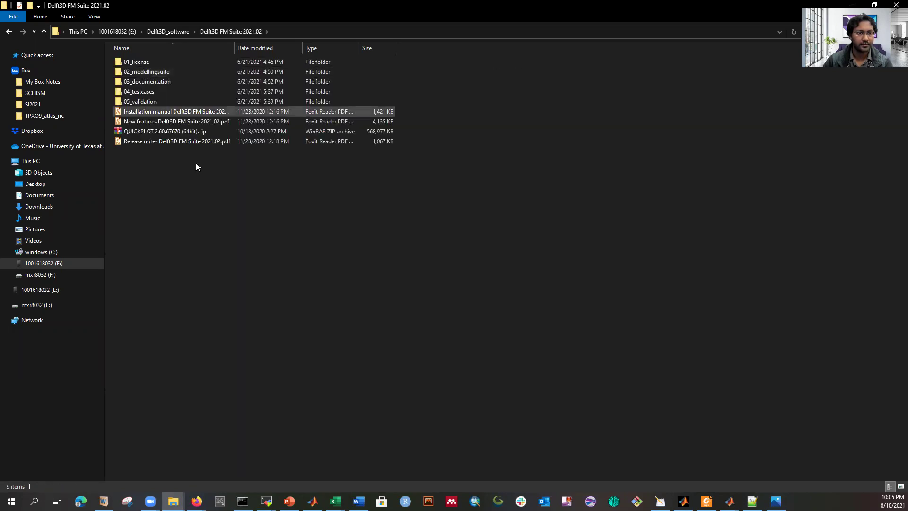
double_click(145, 63)
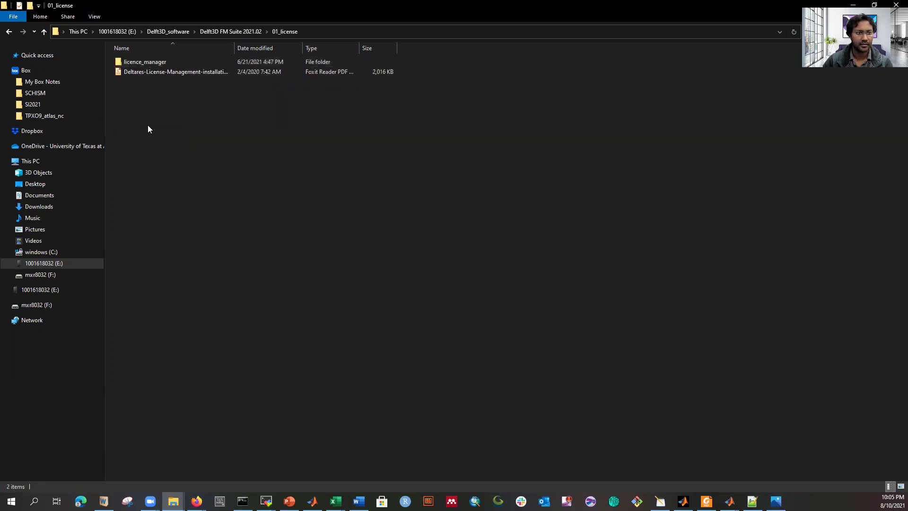
double_click(155, 62)
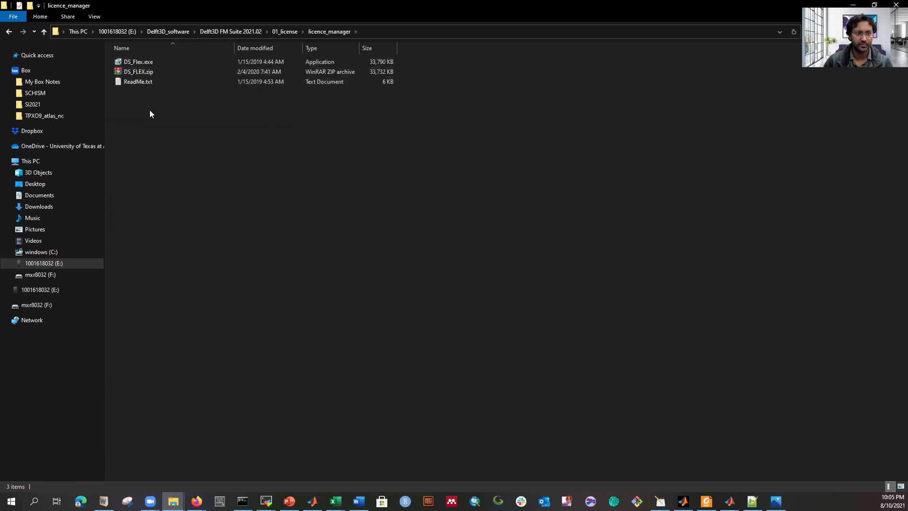
- Open ReadMe.txt from the licence_manager folder, skim the DS_FLEX version notes and close the file
double_click(133, 81)
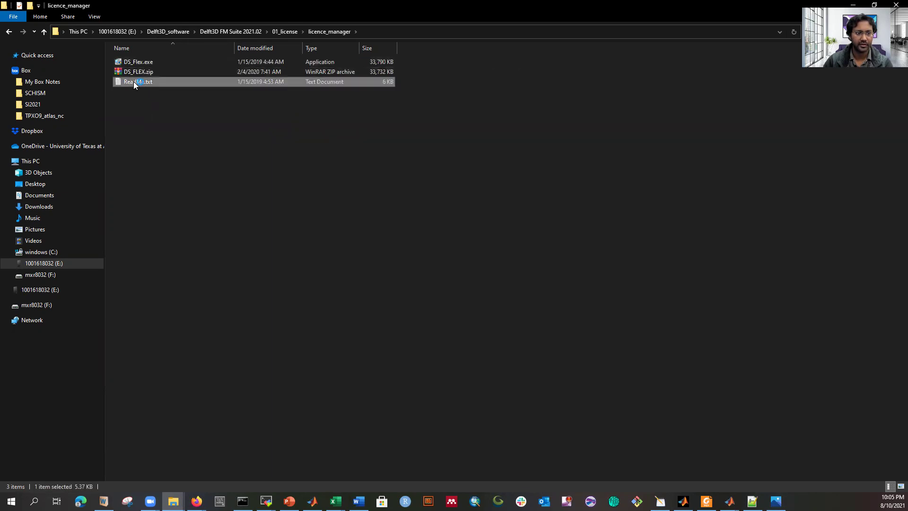
scroll(184, 213, down, 6)
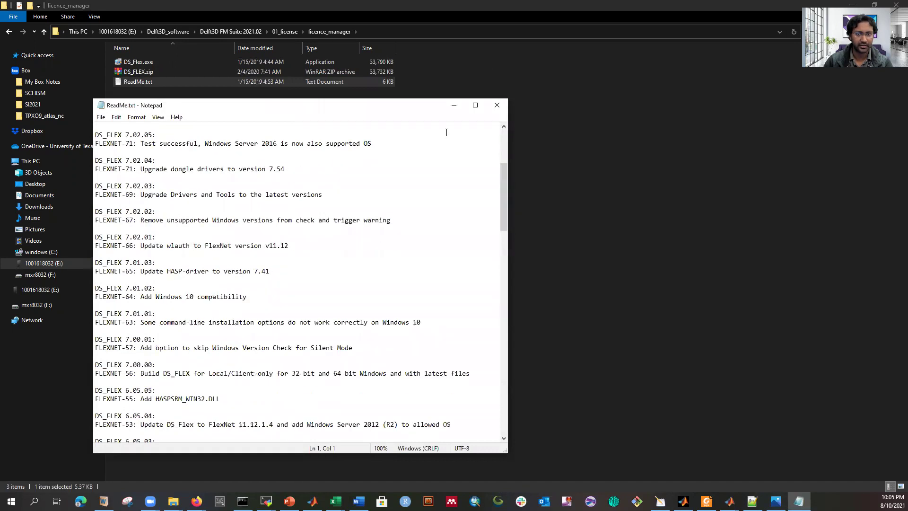
click(496, 105)
click(208, 103)
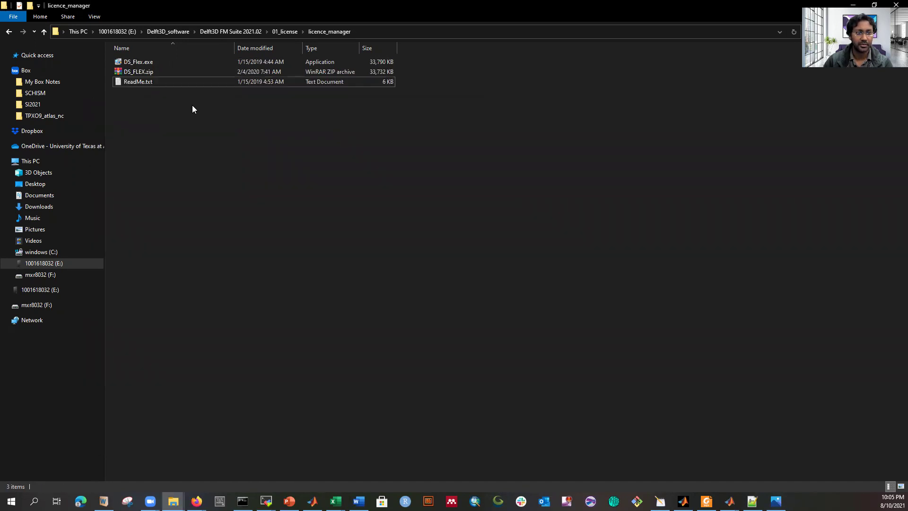
- Launch the DS_Flex.exe installer and choose to install the license files now, proceeding to the license file location
click(137, 61)
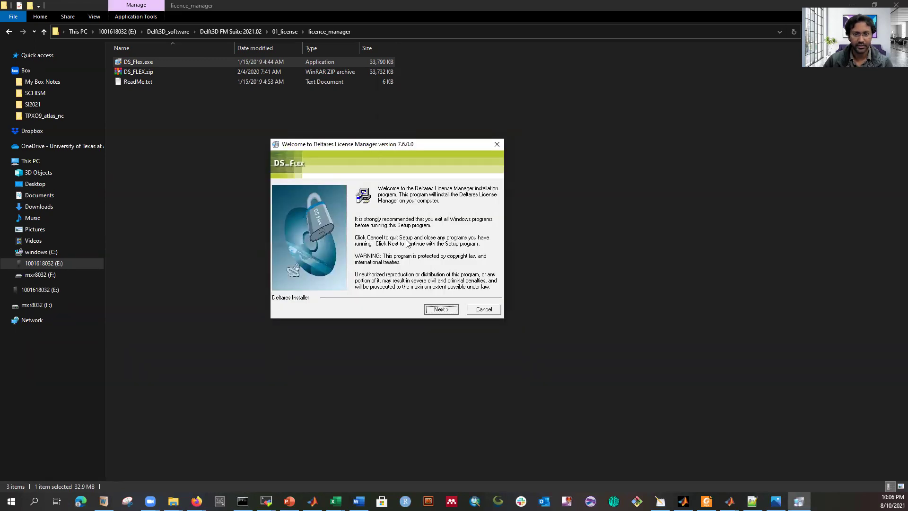
click(442, 309)
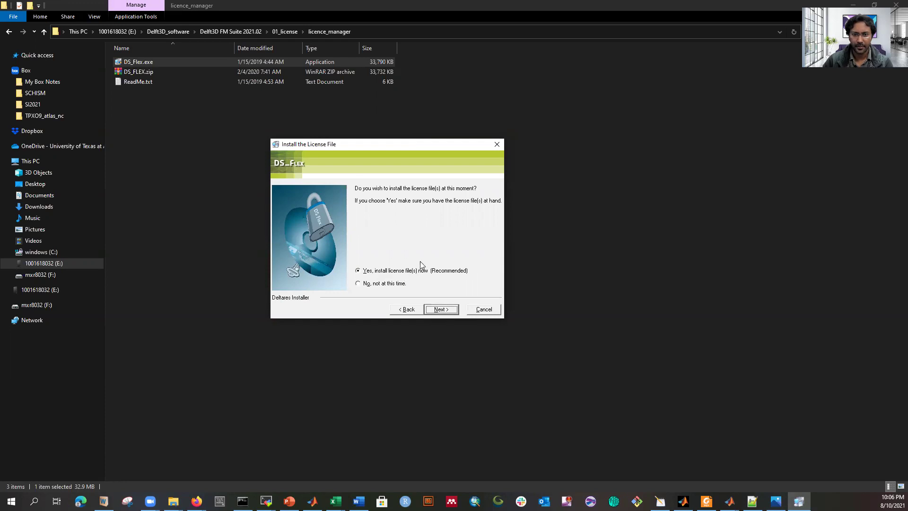
click(439, 310)
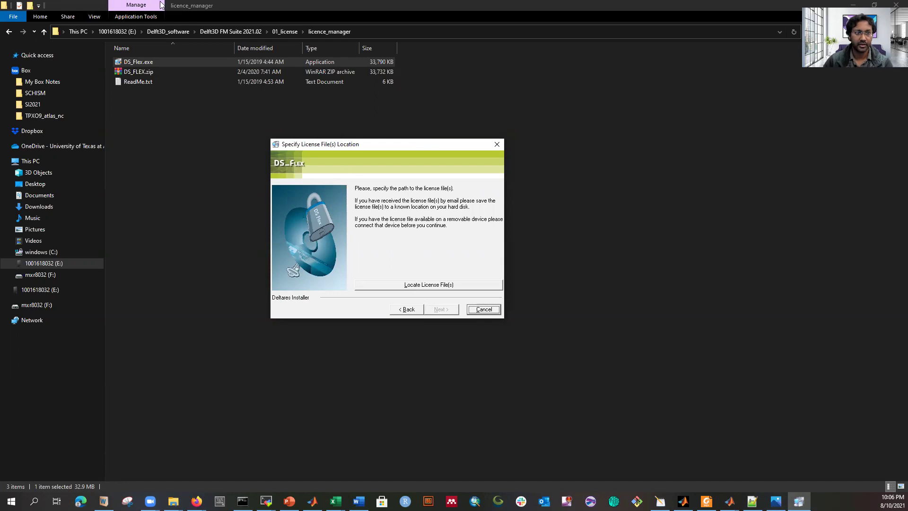
- Return to File Explorer and open the Delft3D-FM-2021 folder on the E: drive
click(45, 33)
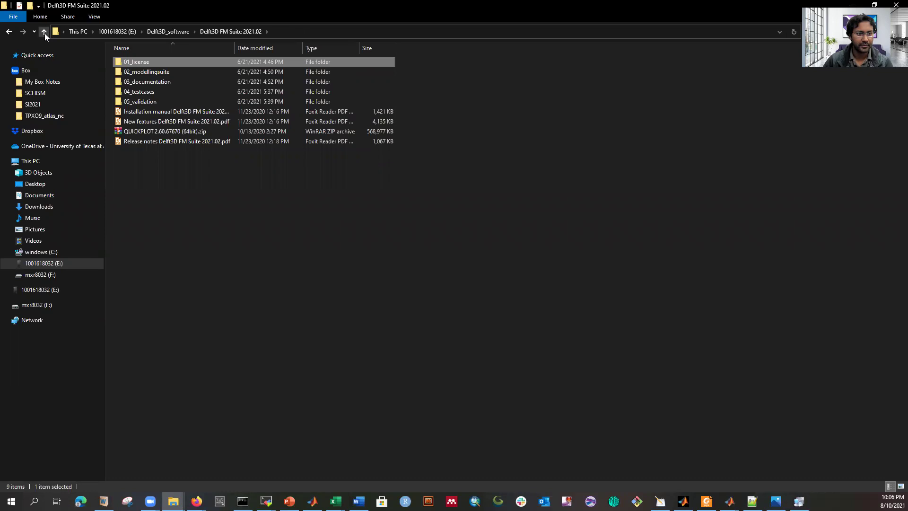
click(44, 33)
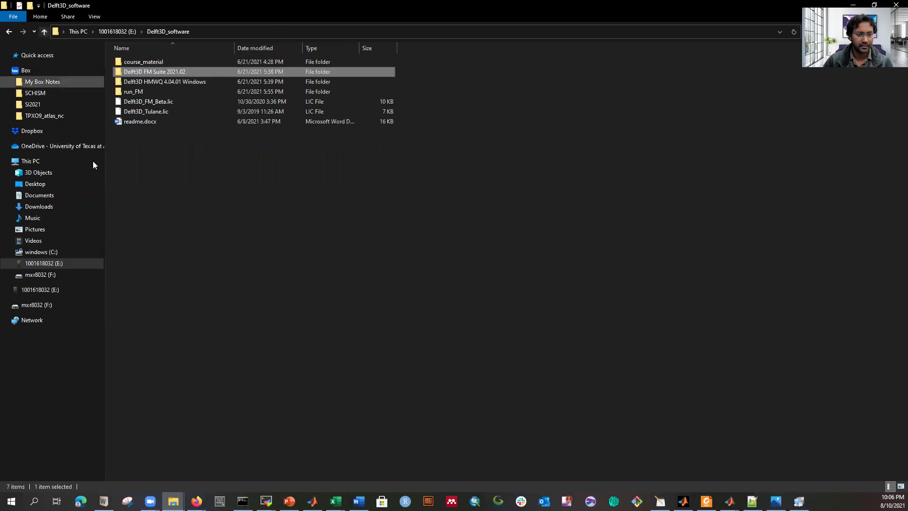
click(43, 31)
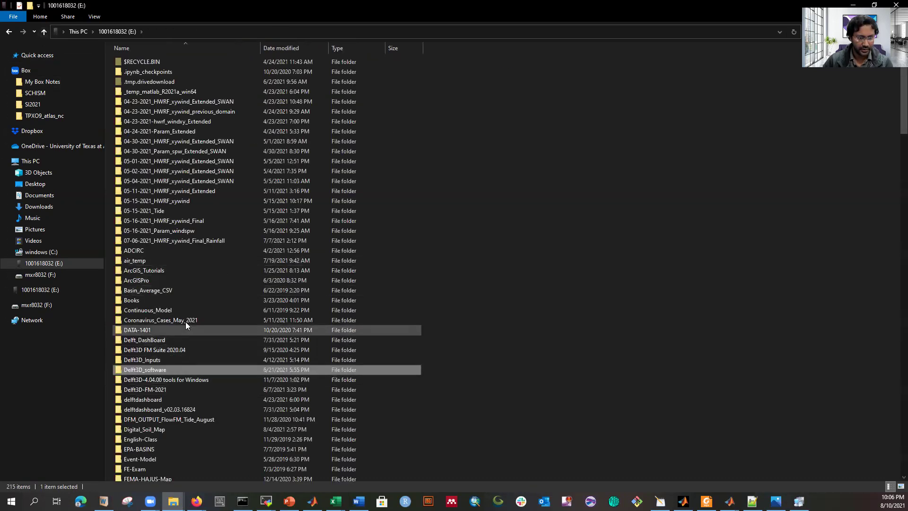
click(159, 390)
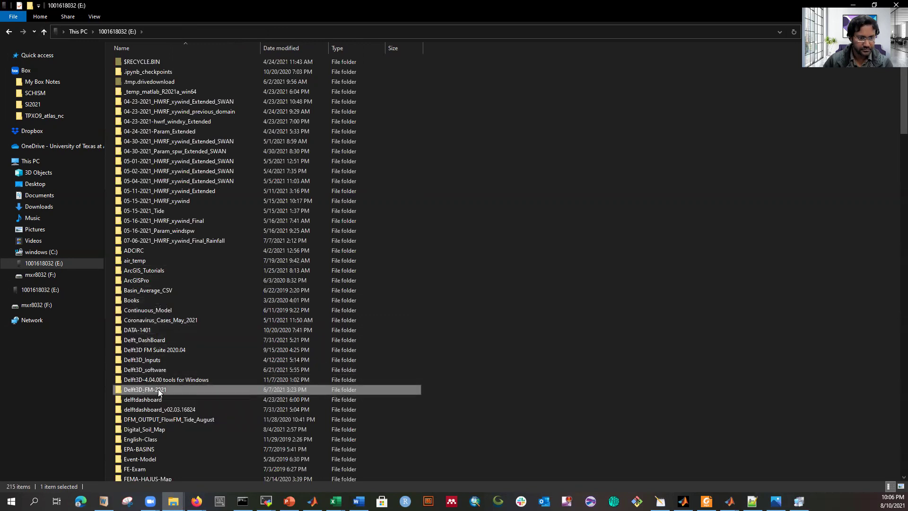
double_click(159, 390)
double_click(161, 62)
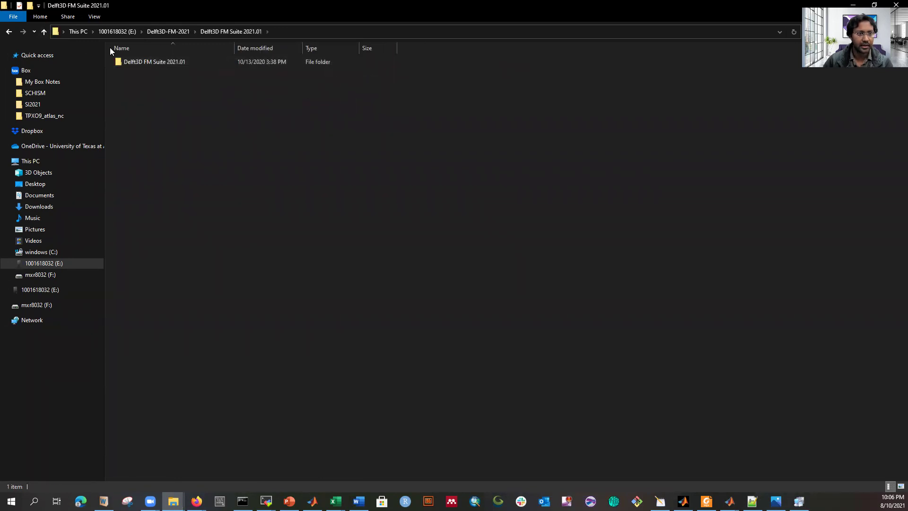
click(44, 33)
- Open the Delft3D FM Beta license file in Notepad++, examine its feature entries and close the editor
click(159, 73)
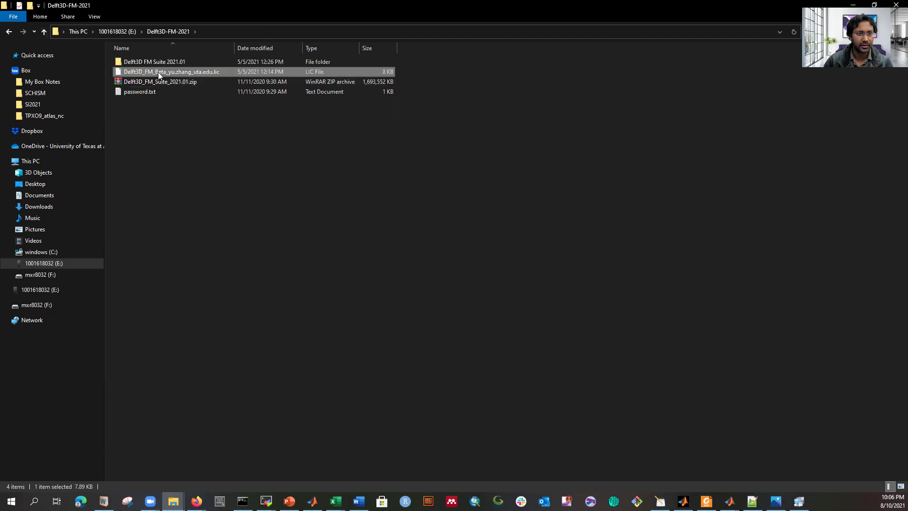
right_click(158, 74)
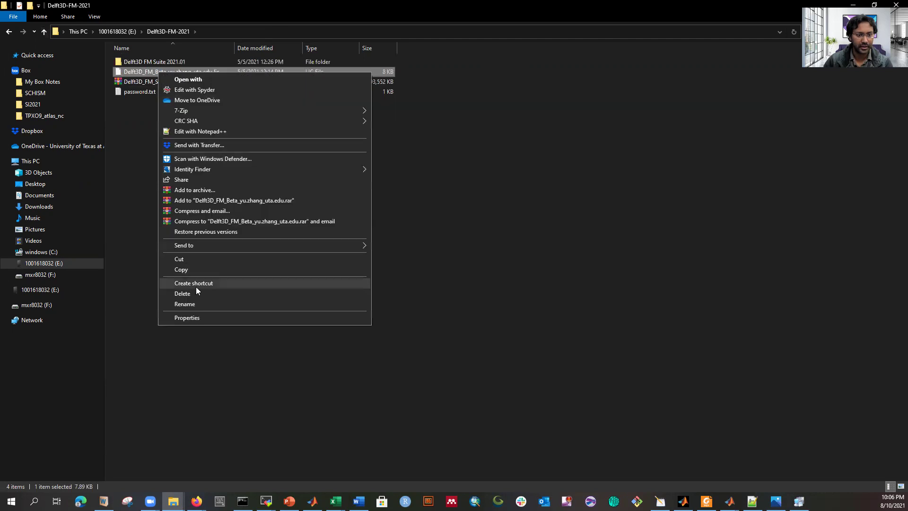
click(197, 135)
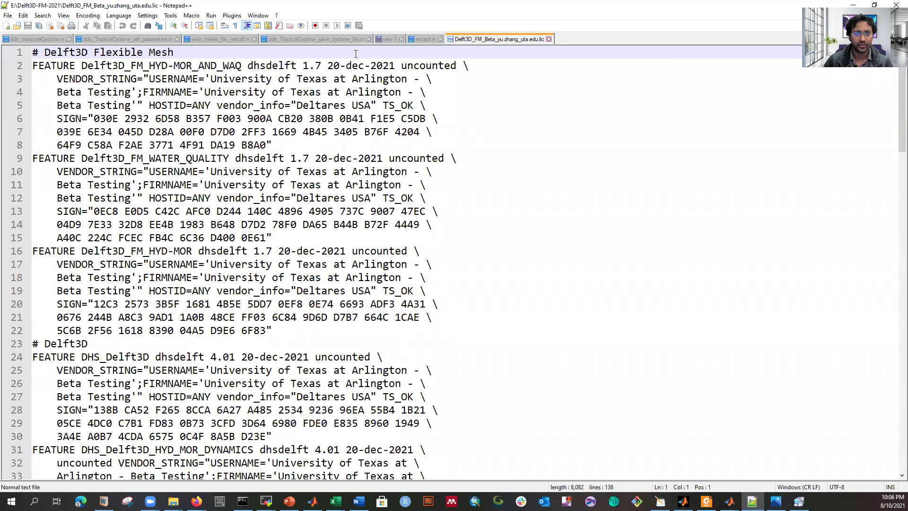
scroll(342, 115, down, 1)
scroll(359, 85, up, 1)
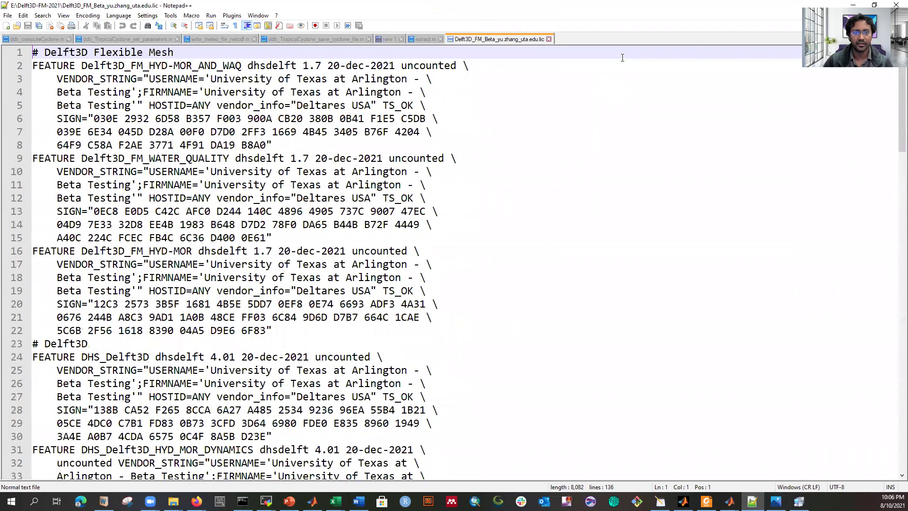
scroll(467, 174, down, 18)
scroll(581, 142, up, 18)
click(895, 5)
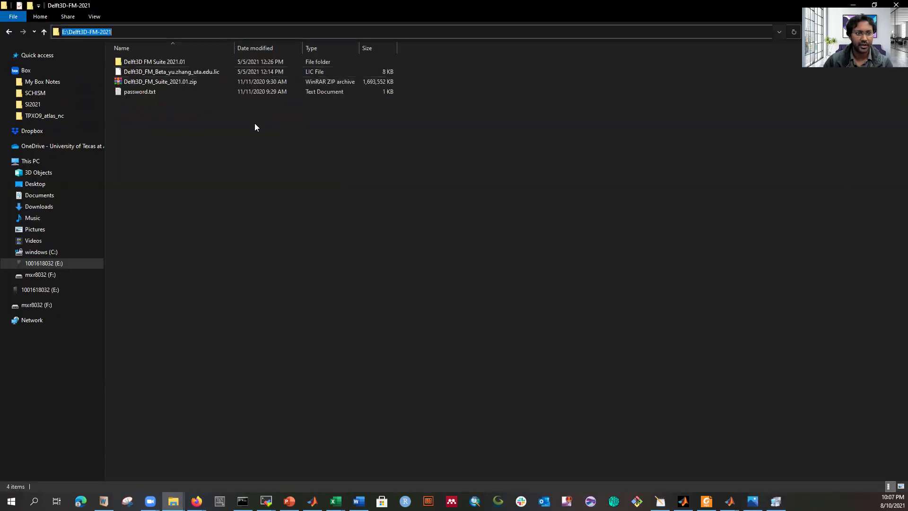
- In the Deltares License Manager installer, load the Delft3D FM Beta .lic file from E:\Delft3D-FM-2021 as the license file
click(776, 501)
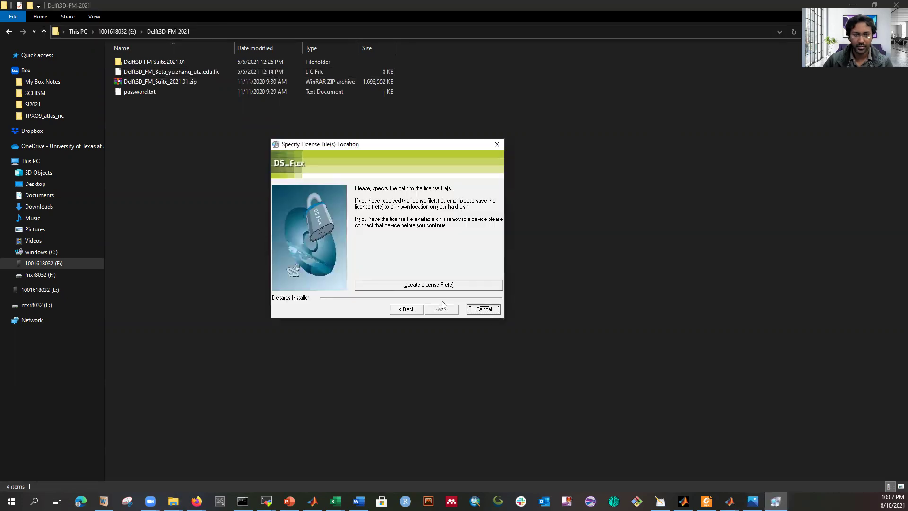
click(429, 286)
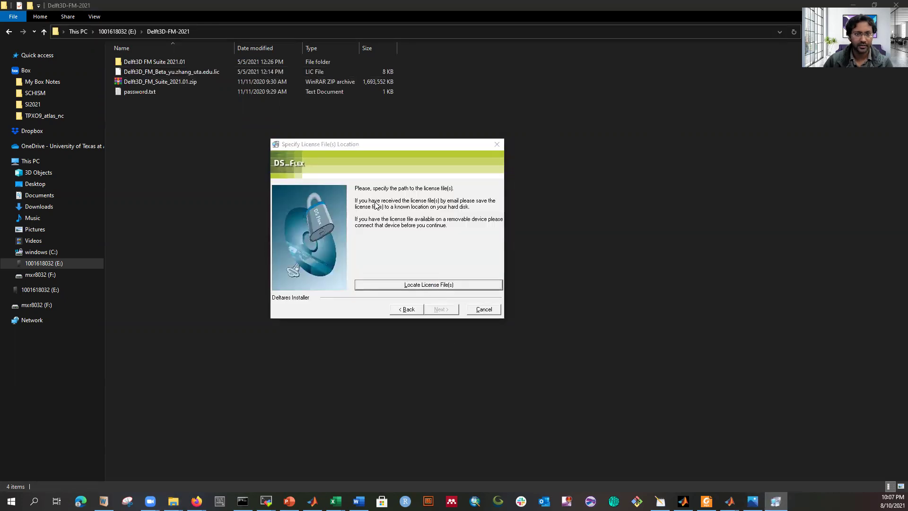
text(E:\Delft3D-FM-2021)
key(Return)
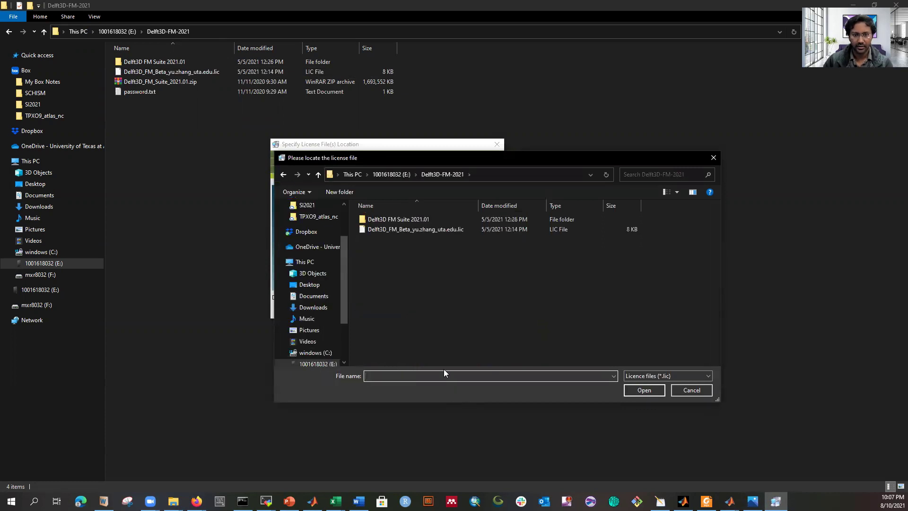
click(428, 230)
click(643, 390)
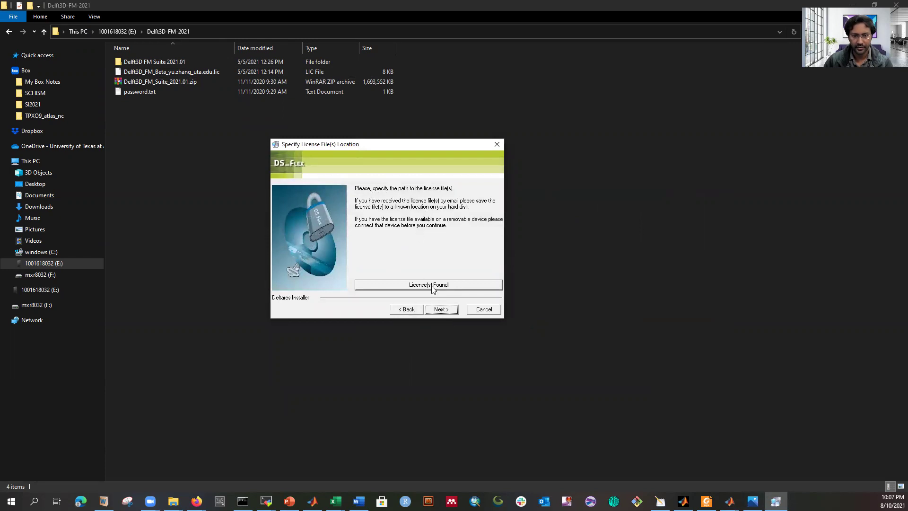
- Install the Deltares License Manager with the located license and finish the setup
click(442, 310)
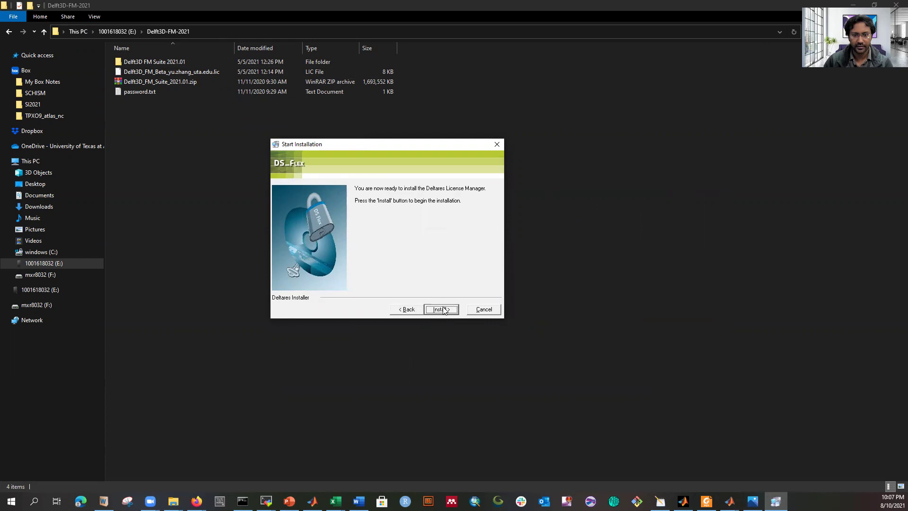
click(444, 310)
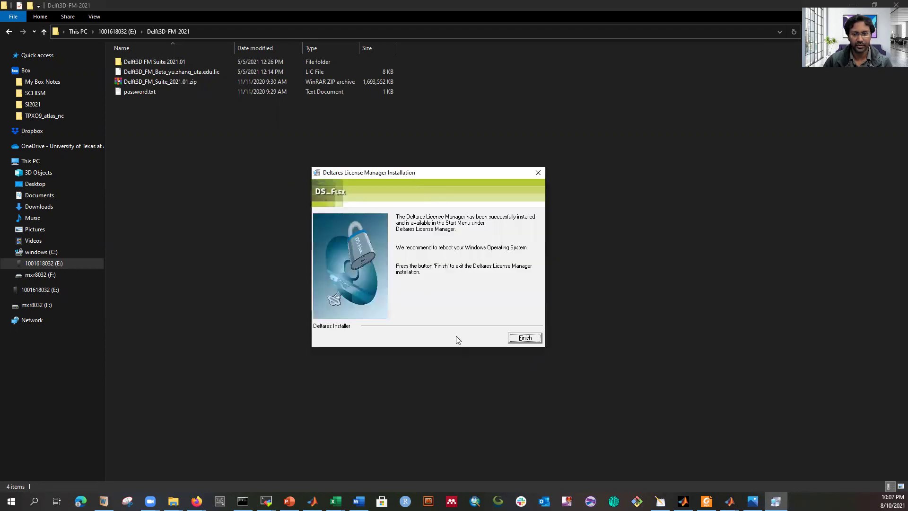
click(525, 339)
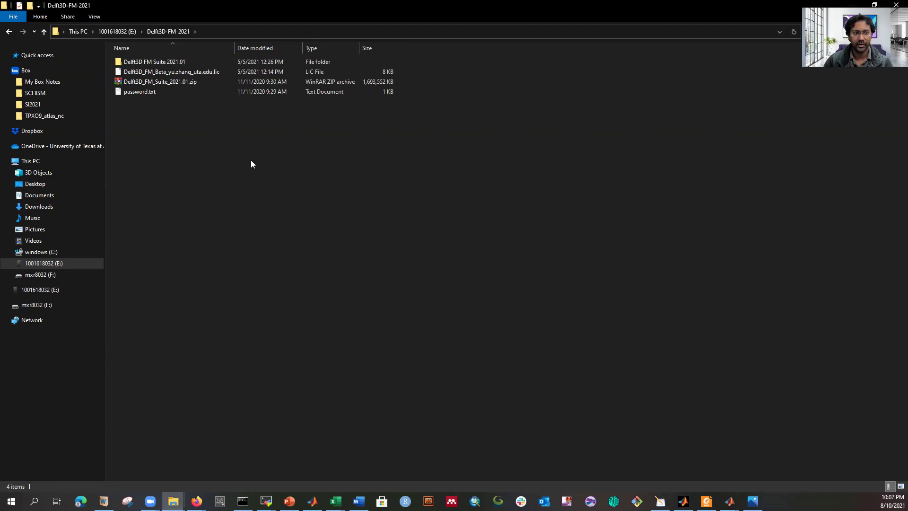
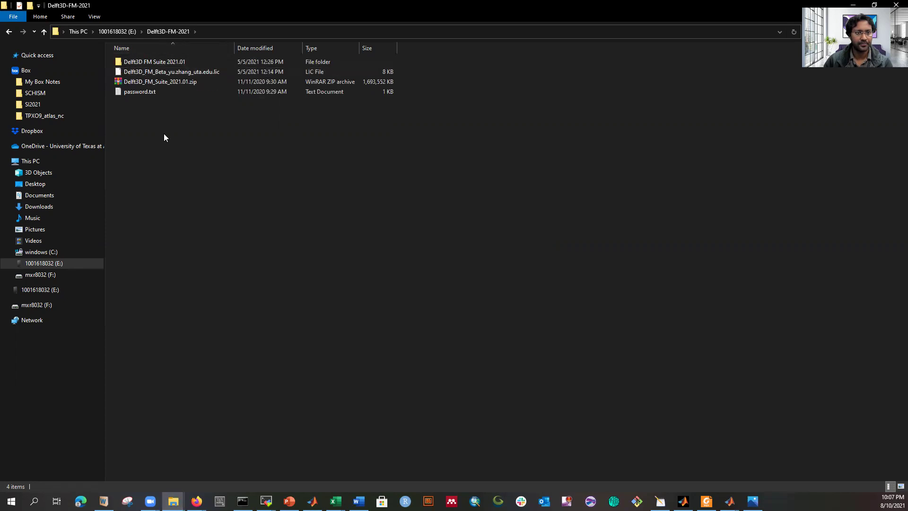
- Open the 02_modellingsuite folder in E:\Delft3D_software\Delft3D FM Suite 2021.02 and widen the Name column to show the full file names
click(125, 31)
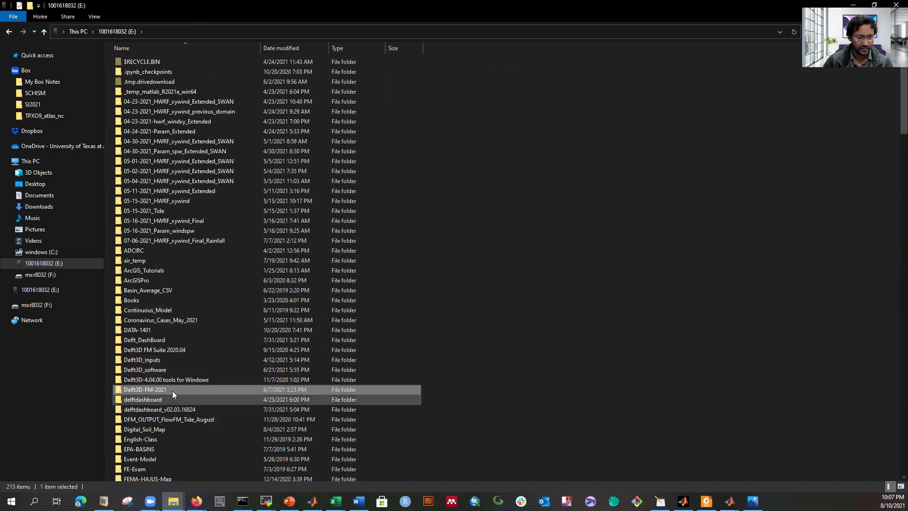
click(156, 370)
double_click(155, 369)
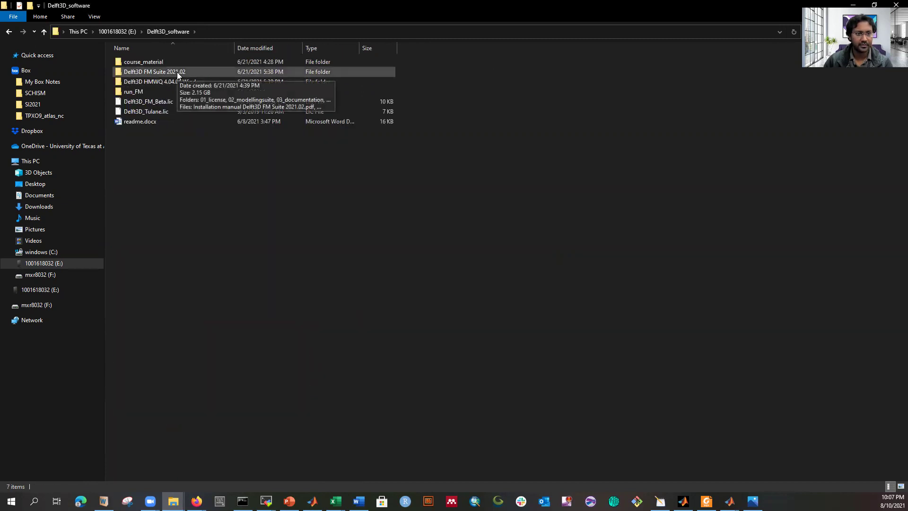
double_click(177, 71)
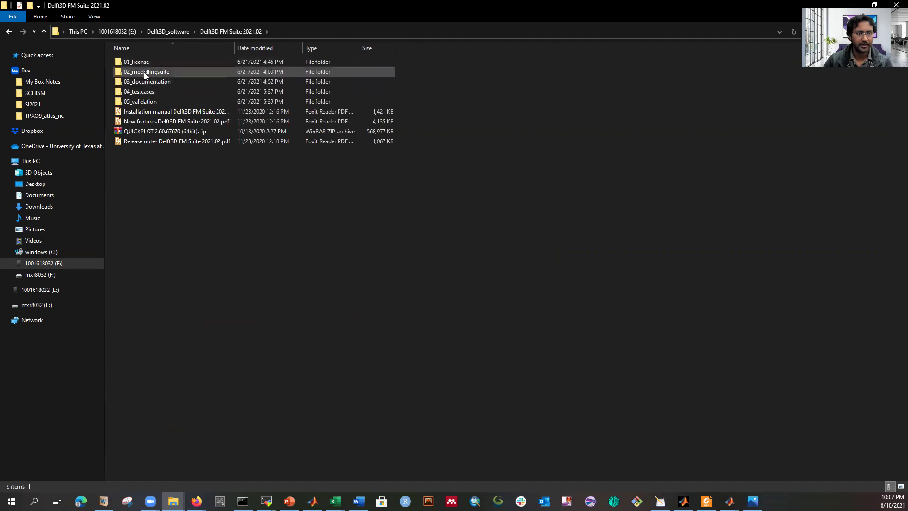
double_click(144, 72)
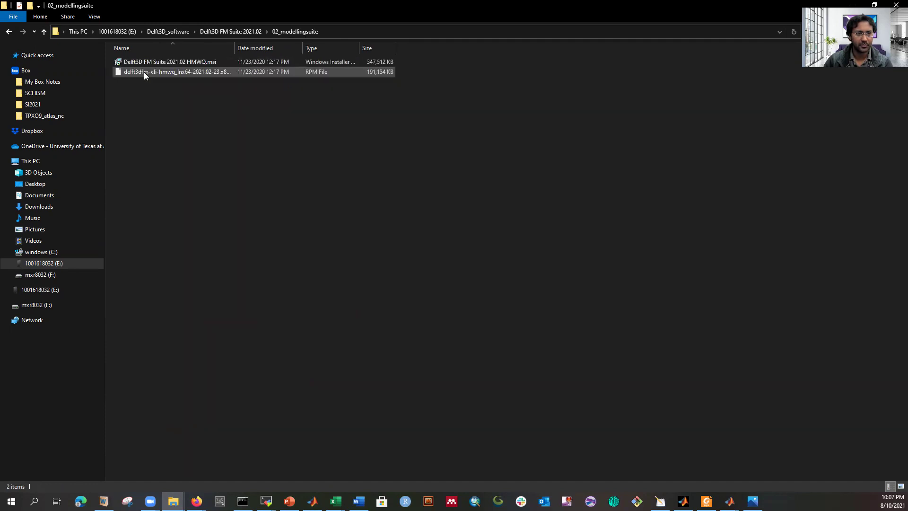
drag(234, 48, 329, 48)
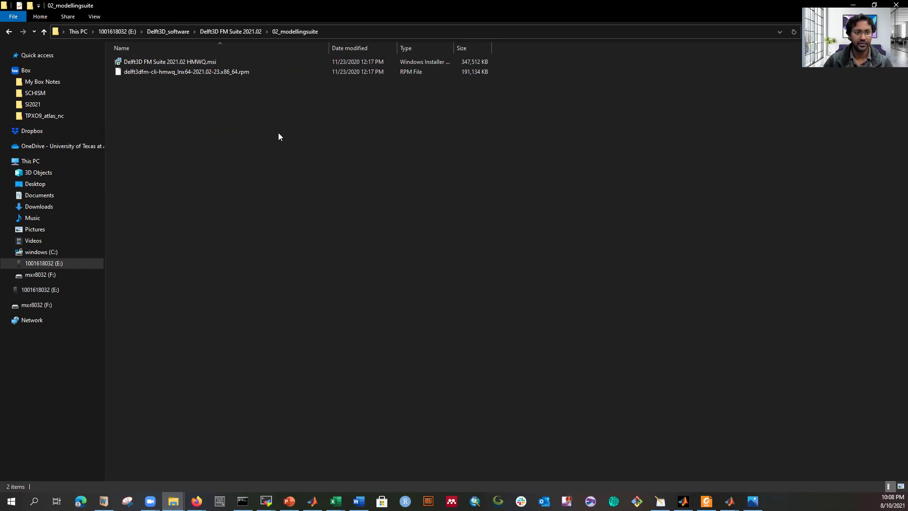
- Install Delft3D FM Suite 2021.02 HMWQ from its .msi file, accepting the license terms and using the Complete setup type
double_click(181, 61)
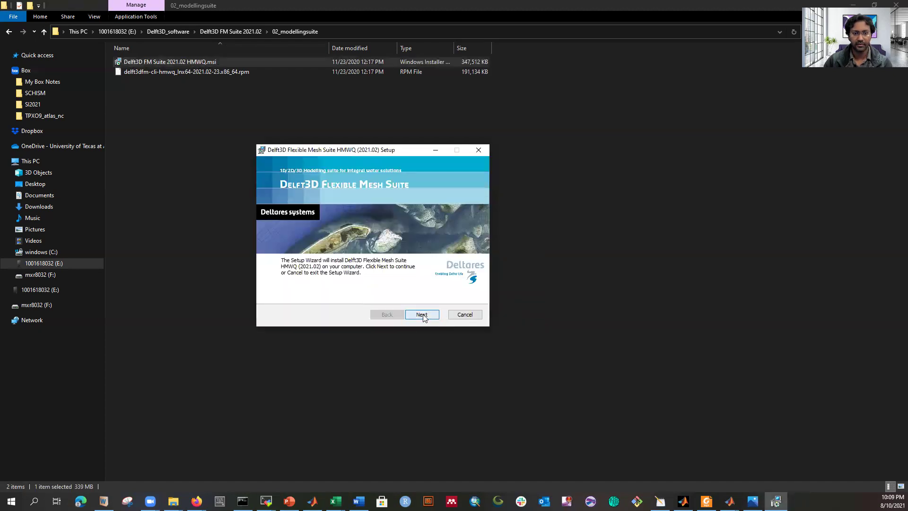
click(423, 315)
click(289, 293)
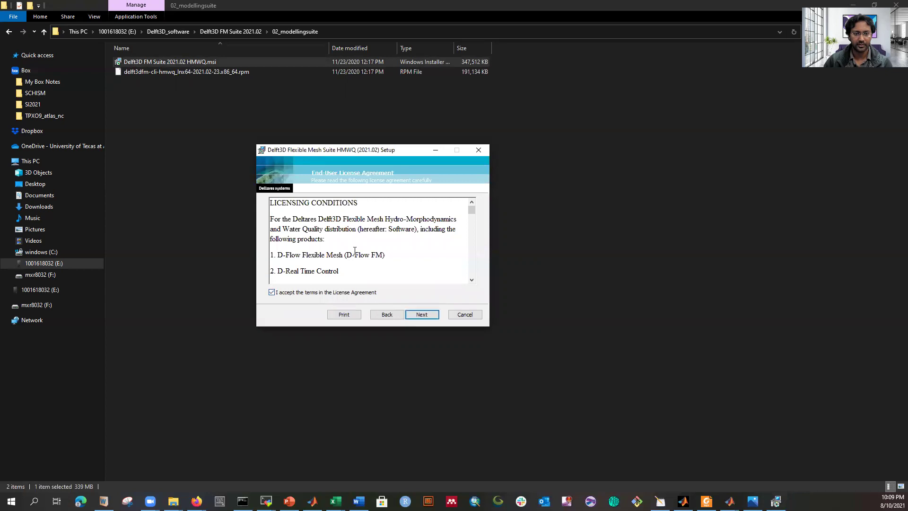
scroll(355, 251, down, 3)
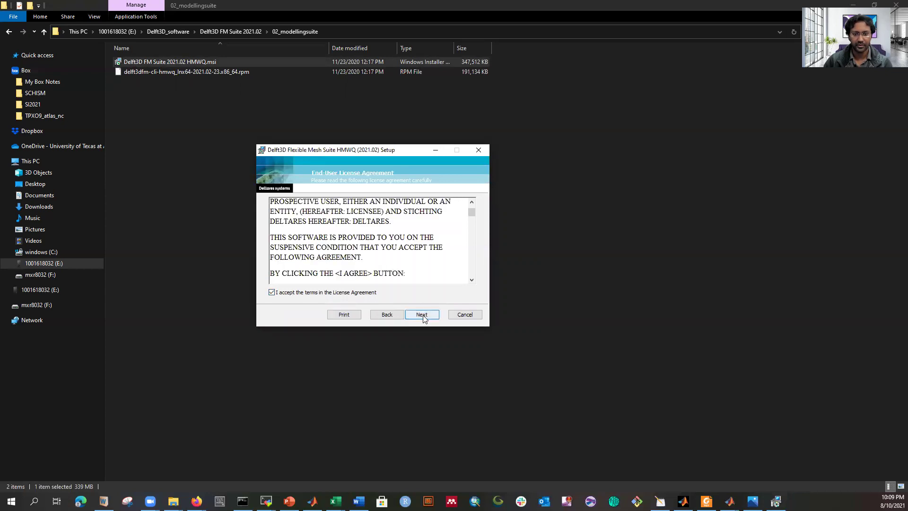
click(423, 315)
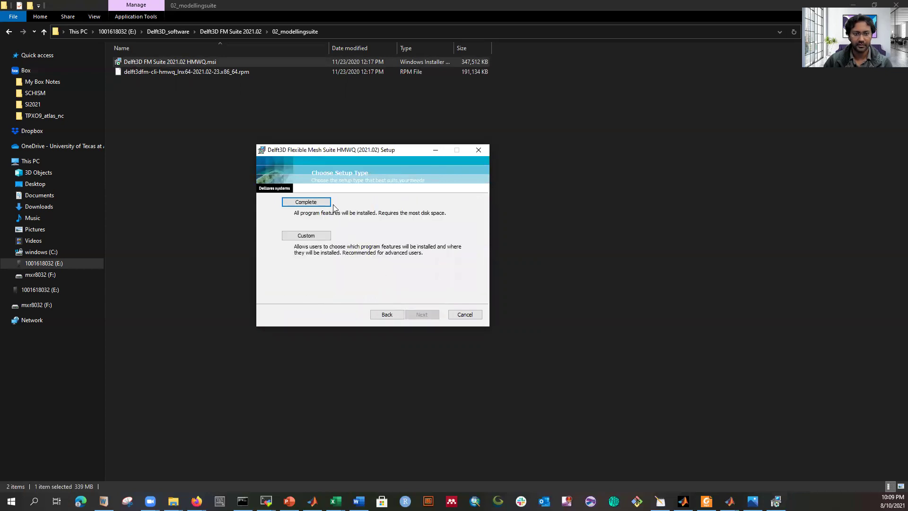
click(301, 205)
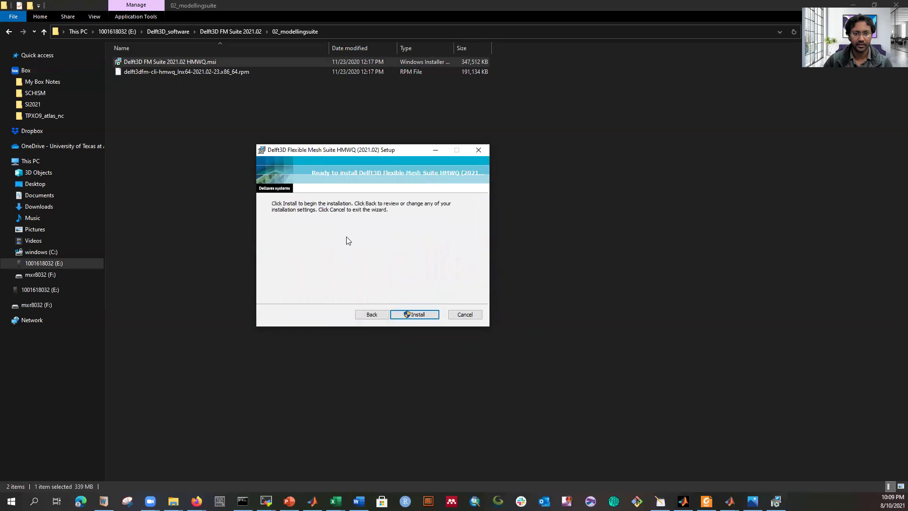
click(420, 315)
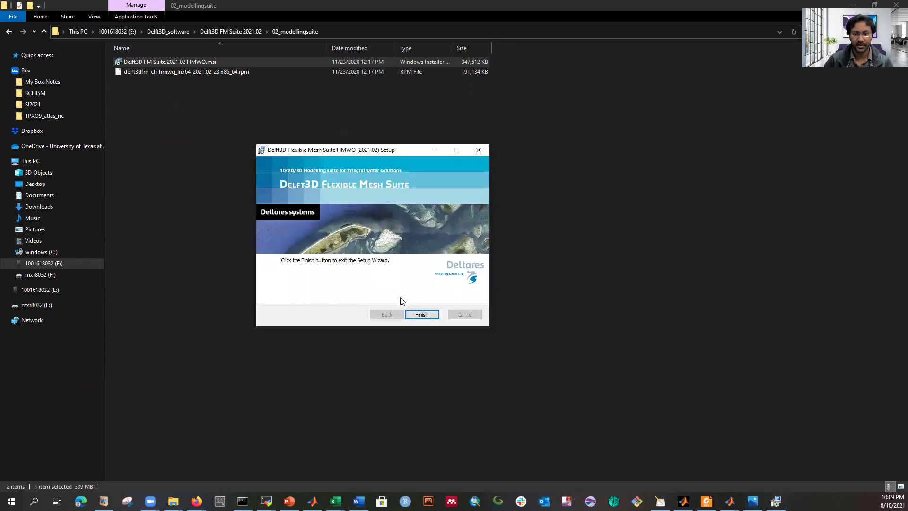
click(424, 315)
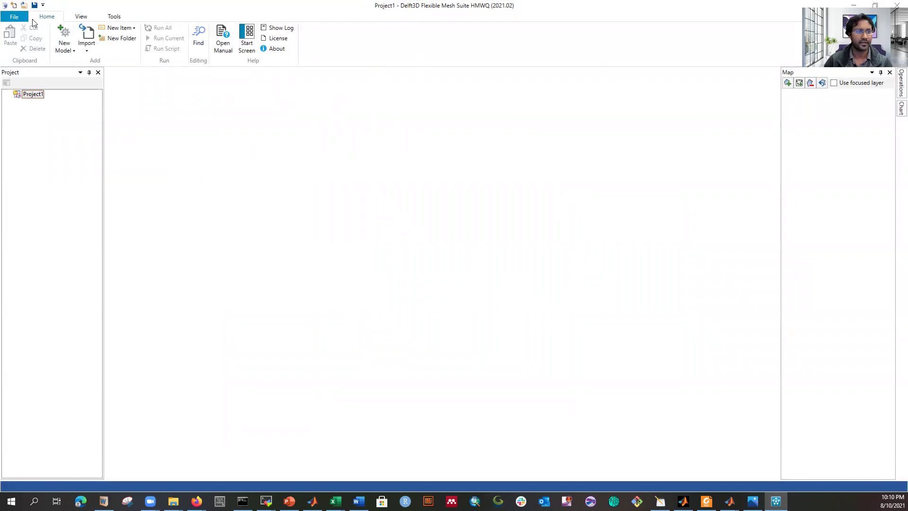
- In Delft3D Flexible Mesh Suite HMWQ, add a Flow Flexible Mesh Model to Project1 and start importing a model definition into it
click(73, 54)
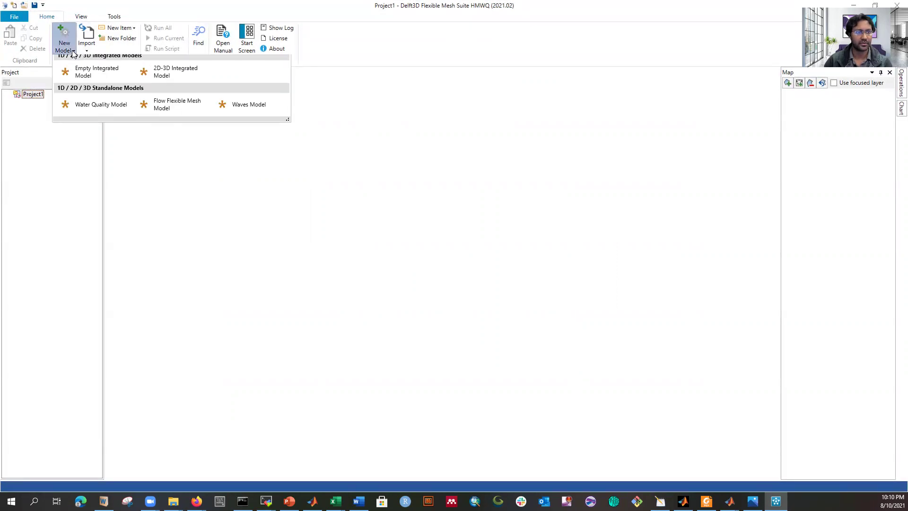
click(162, 112)
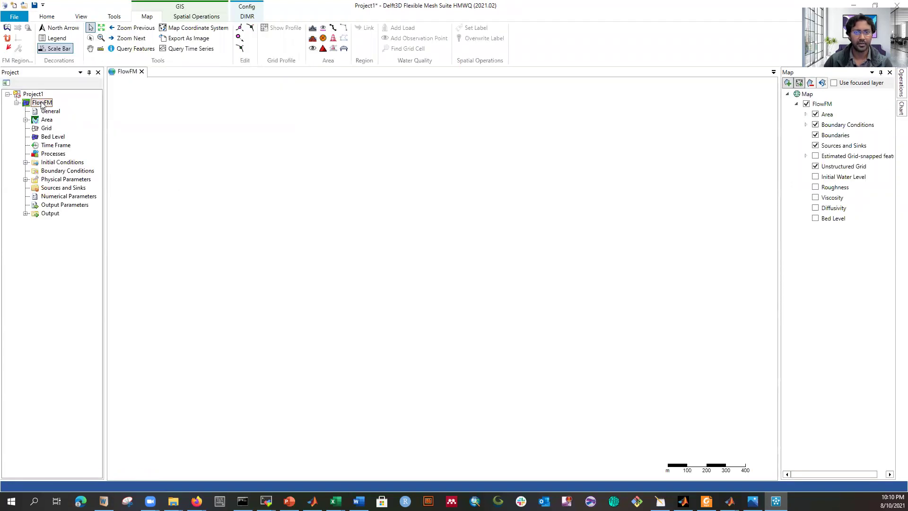
click(42, 103)
right_click(41, 103)
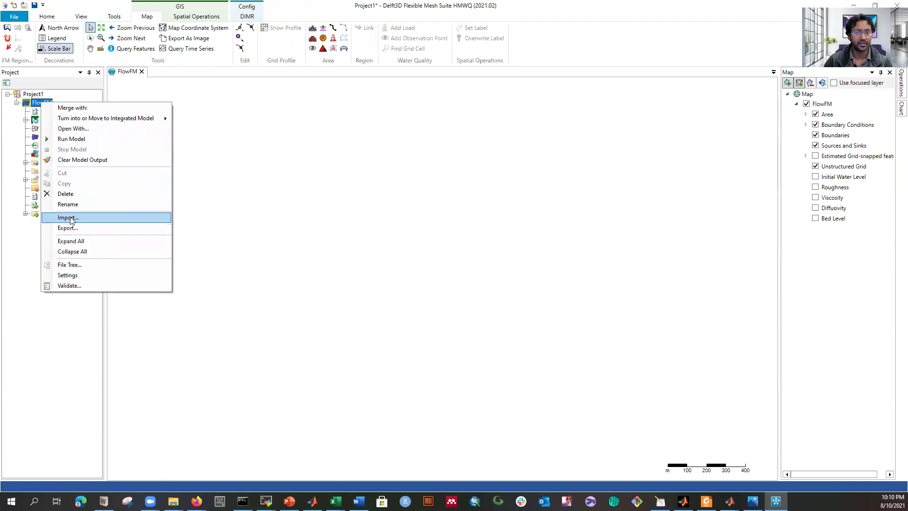
click(571, 402)
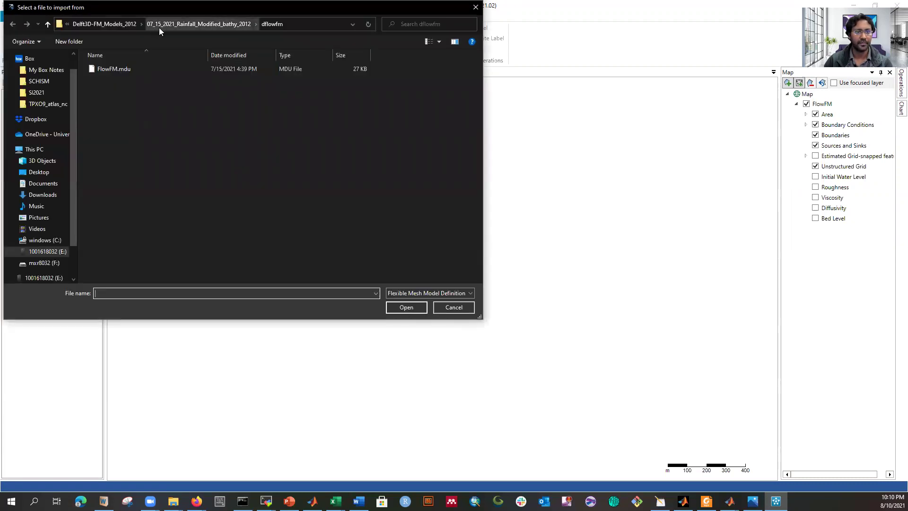
- Import the model definition file from the dflowfm folder of E:\Florence_06-02-2021_Latest_Models\Parametric_SPW_SV_SWAN_NBC
click(105, 24)
click(162, 25)
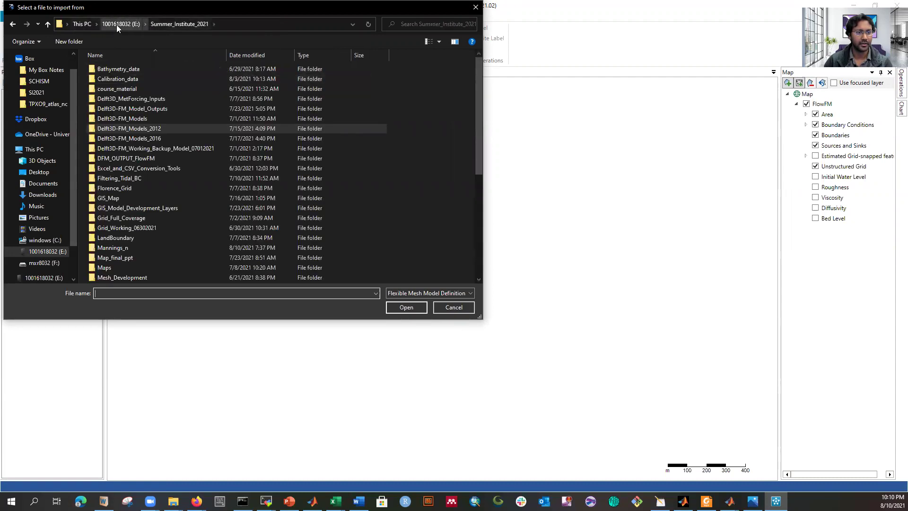
click(116, 25)
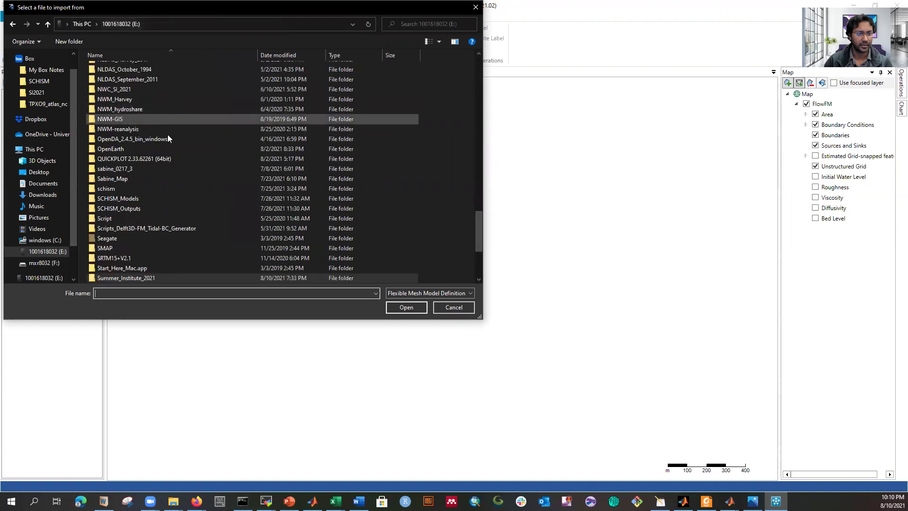
scroll(182, 166, up, 15)
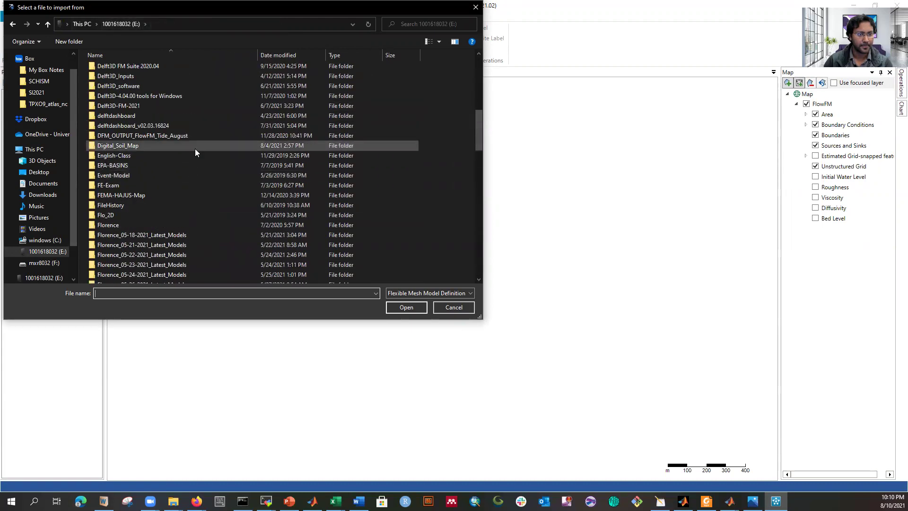
scroll(205, 169, down, 1)
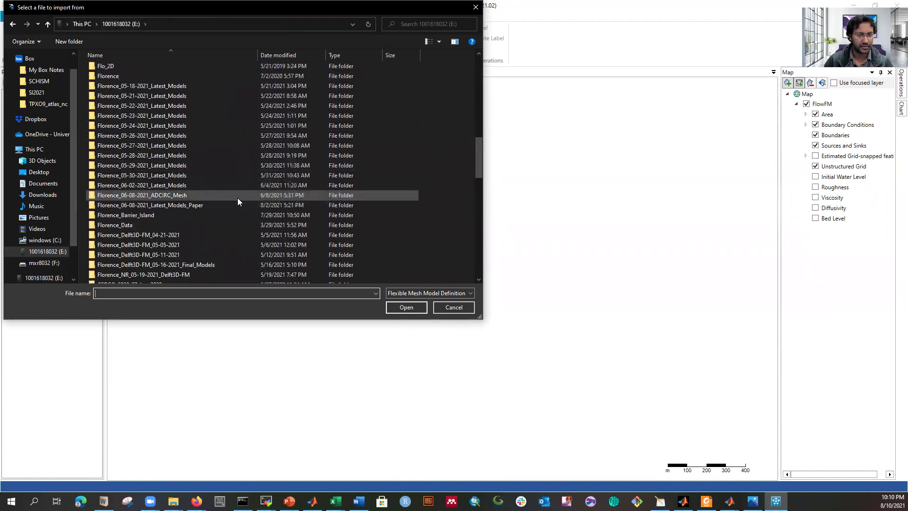
double_click(175, 185)
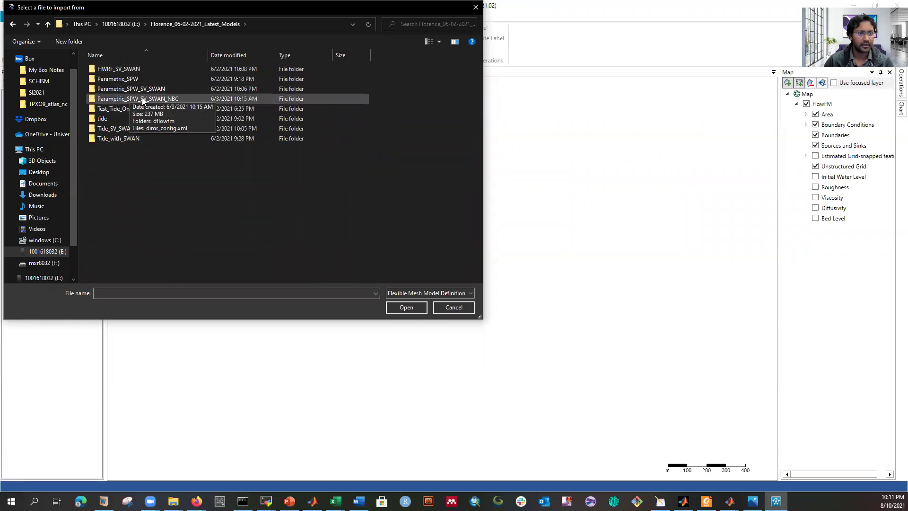
double_click(142, 100)
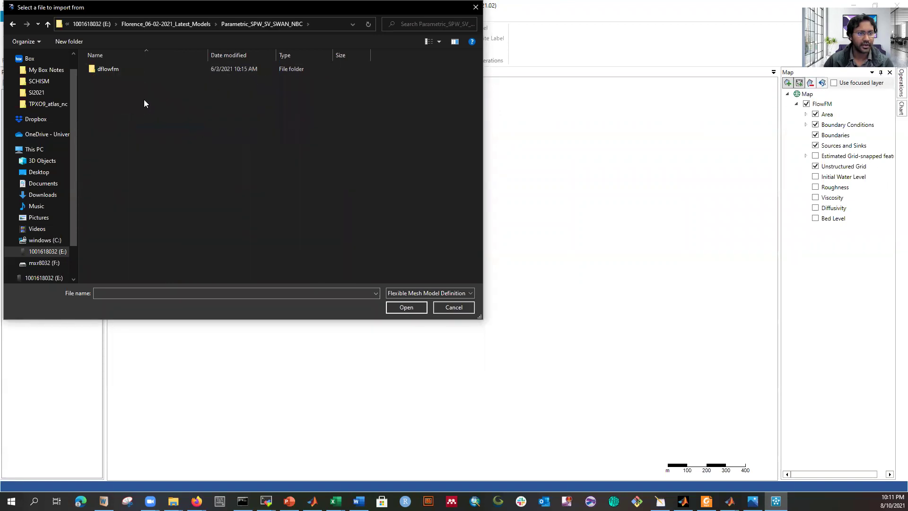
double_click(113, 69)
click(114, 69)
click(406, 306)
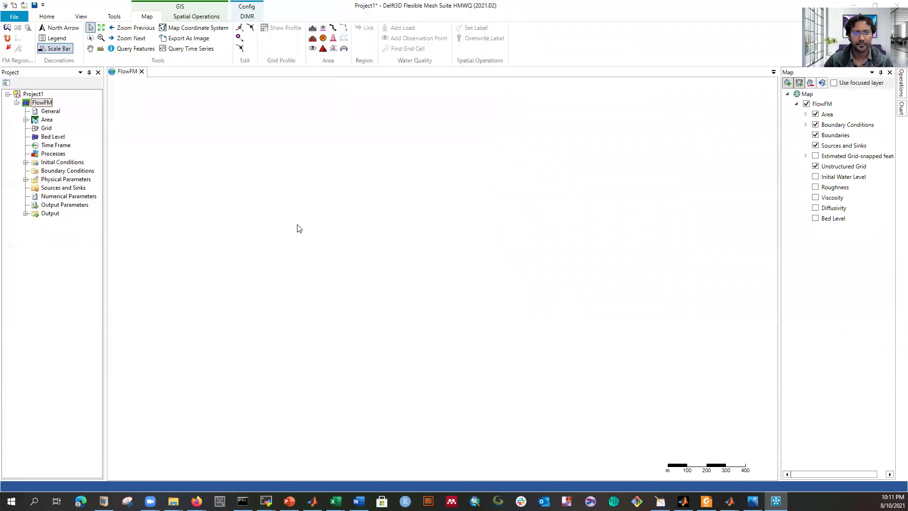
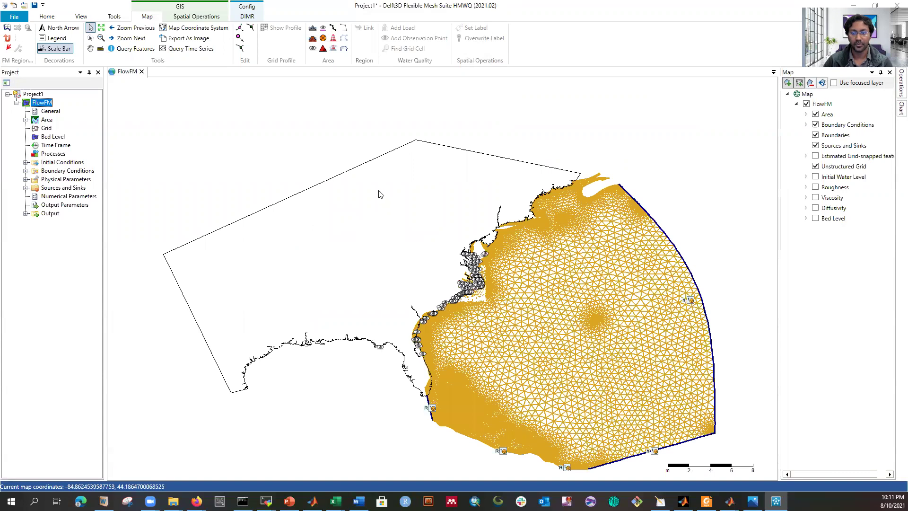
- Add an Open Street Map background layer to the FlowFM map
scroll(265, 151, down, 2)
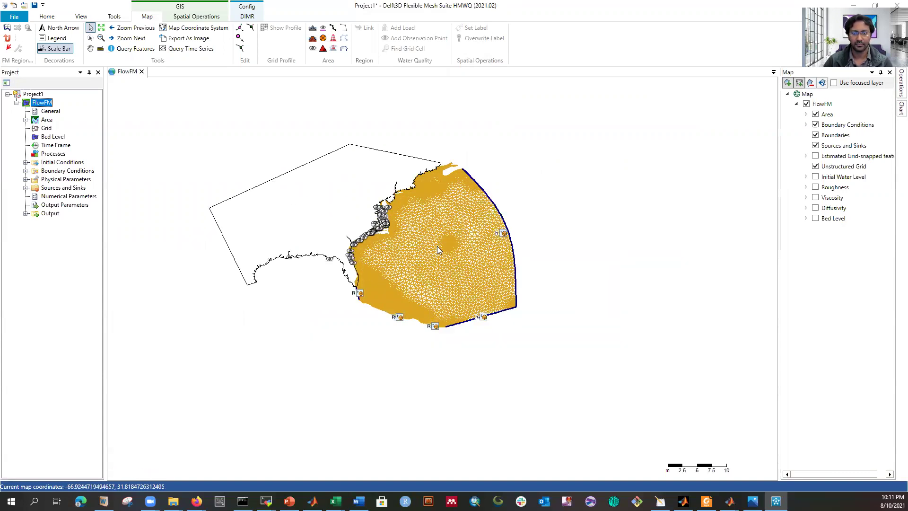
scroll(437, 245, up, 2)
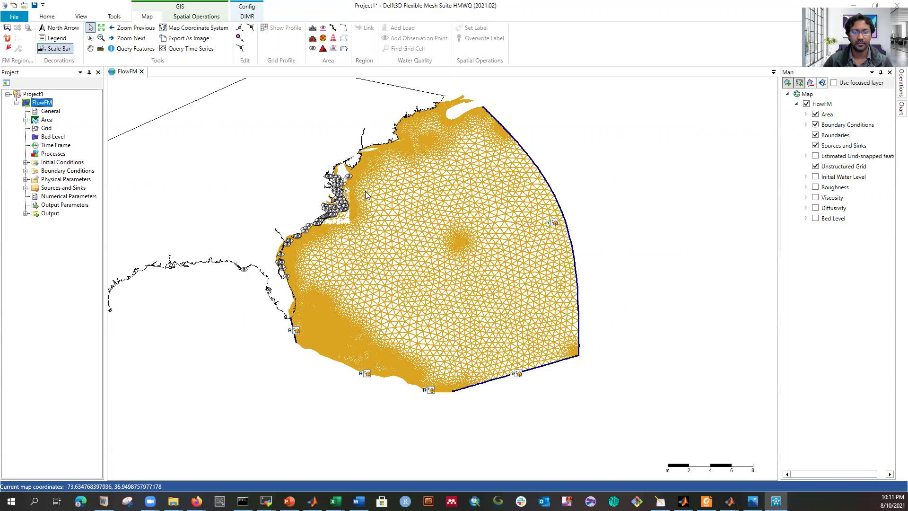
click(798, 85)
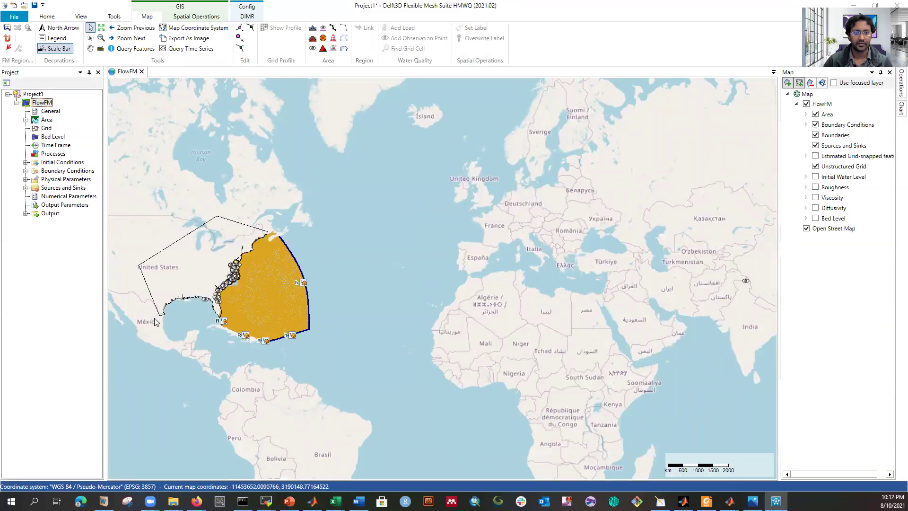
- Examine the unstructured grid and observation points along the North Carolina coast and Pamlico Sound against the background map
scroll(349, 279, up, 2)
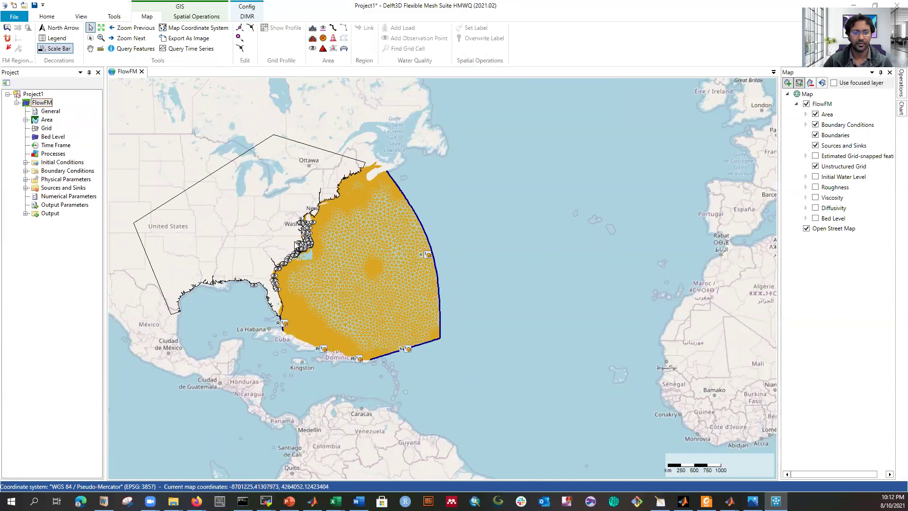
scroll(298, 245, up, 2)
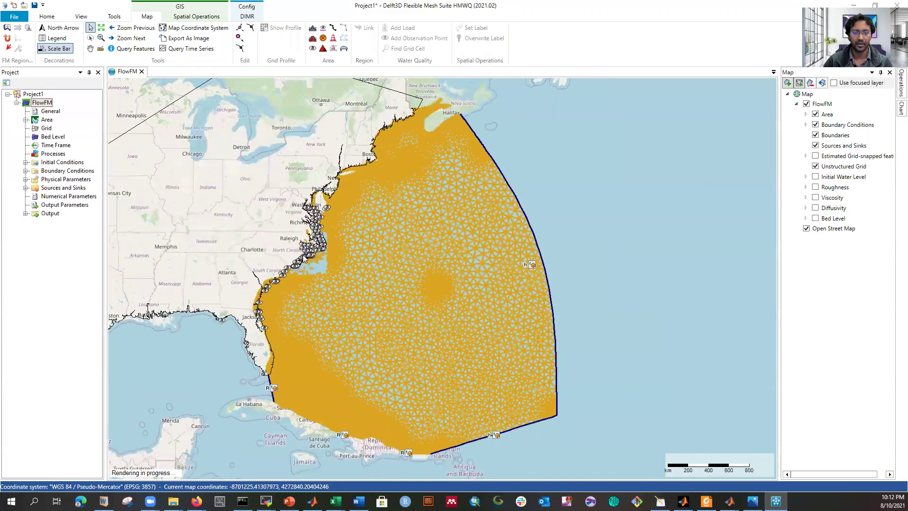
scroll(303, 258, up, 2)
scroll(305, 263, up, 2)
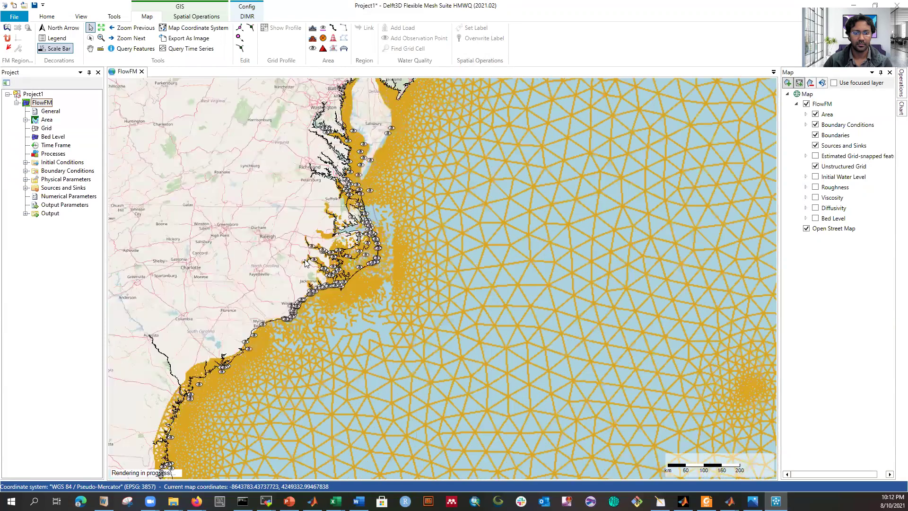
scroll(331, 286, up, 2)
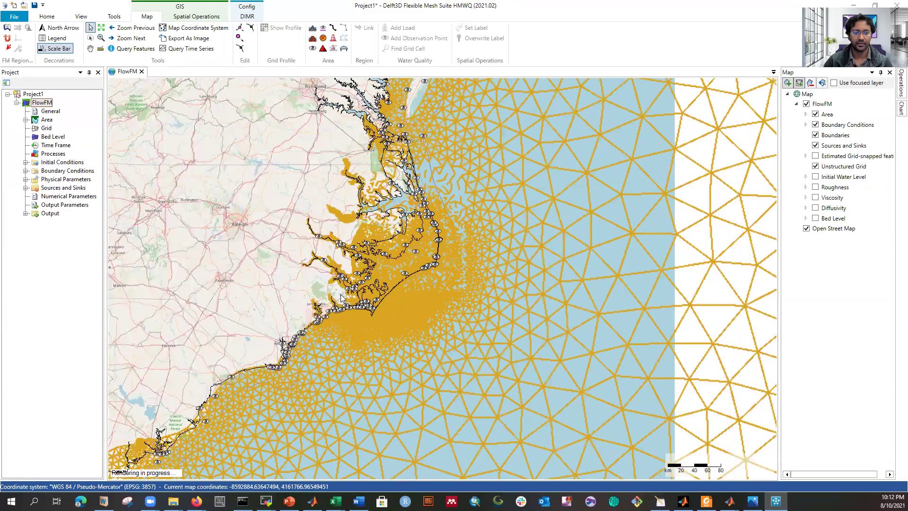
scroll(399, 273, up, 2)
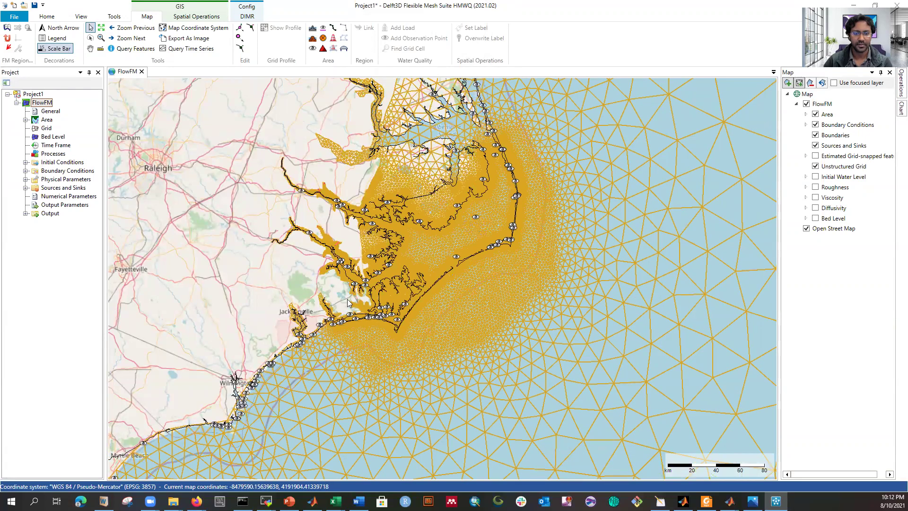
scroll(350, 298, up, 2)
scroll(250, 306, up, 2)
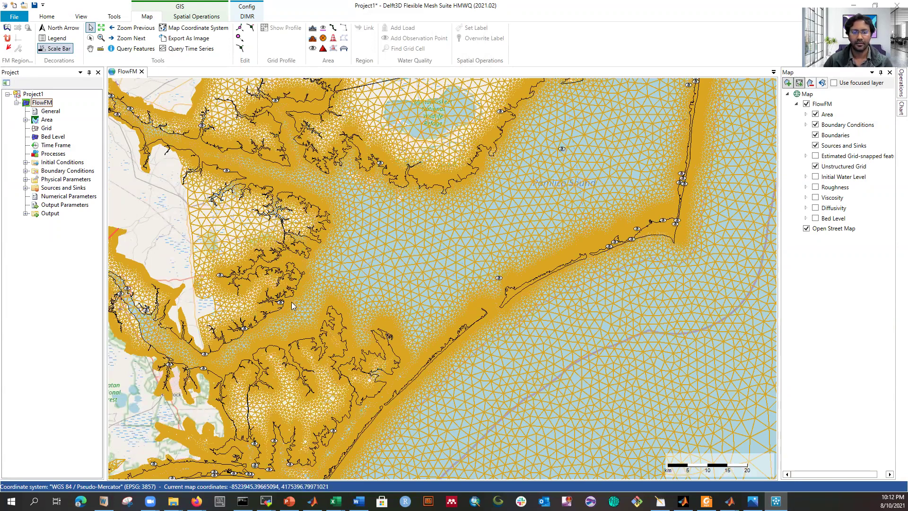
scroll(292, 306, down, 2)
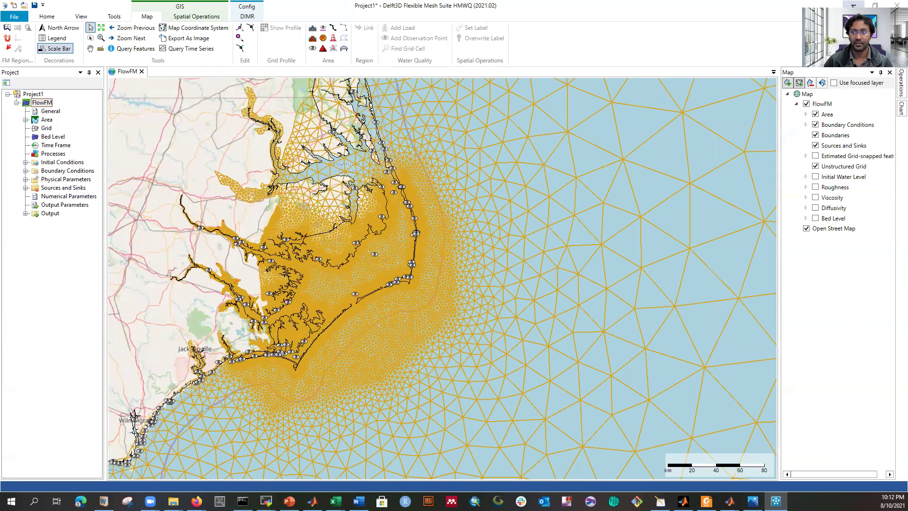
- Switch to File Explorer and open the installers folder of Delft3D HMWQ 4.04.01 Windows inside E:\Delft3D_software
click(853, 5)
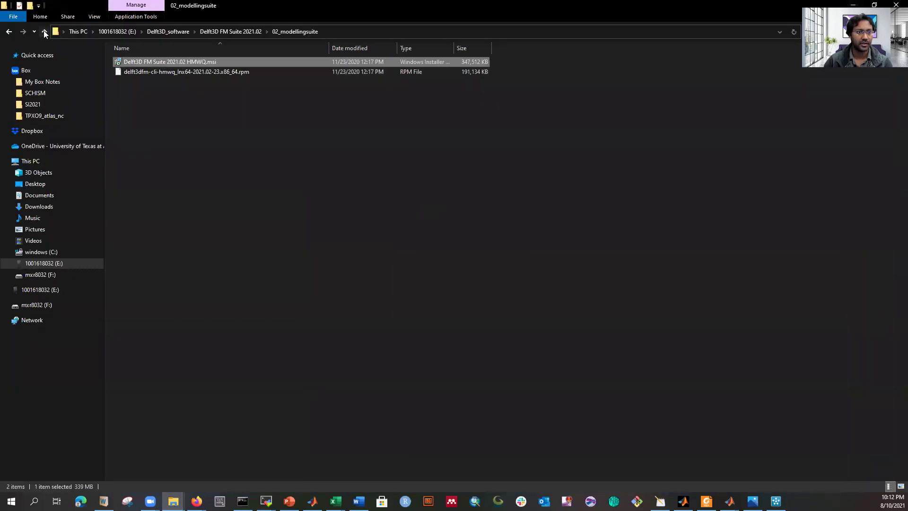
click(44, 32)
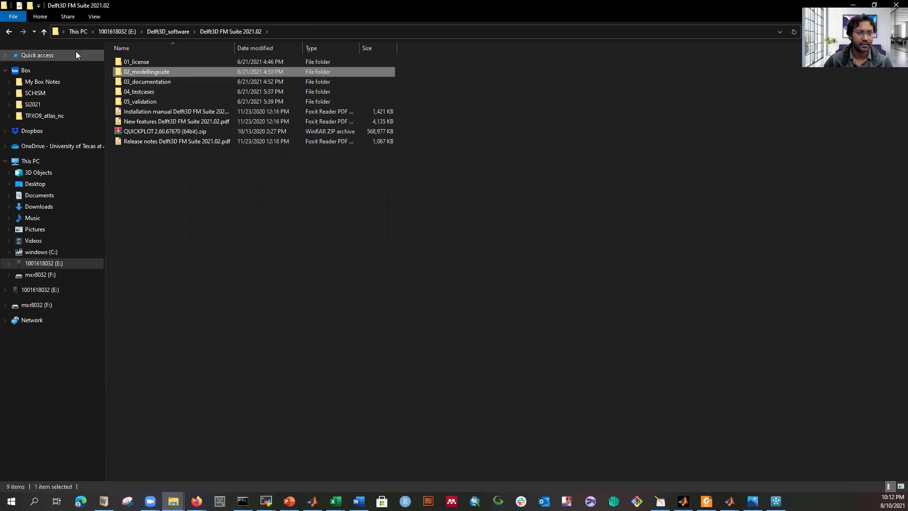
click(44, 32)
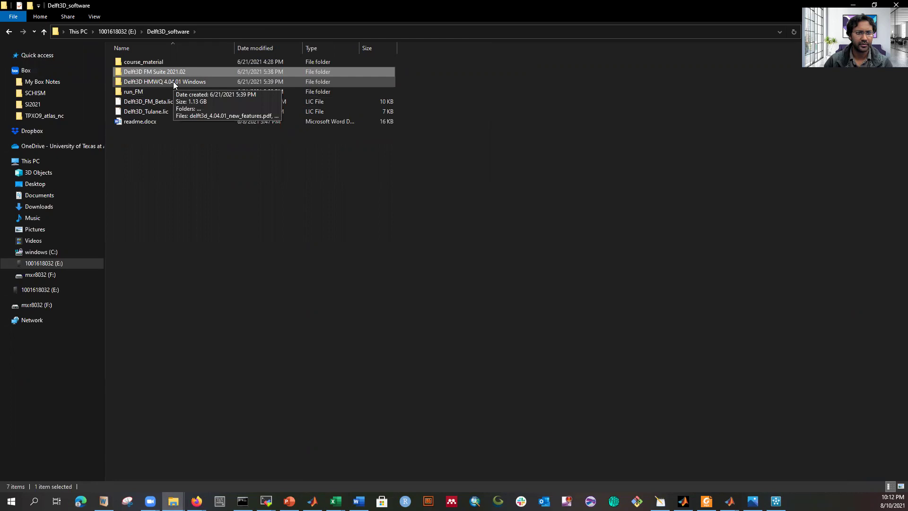
click(44, 32)
scroll(312, 269, down, 1)
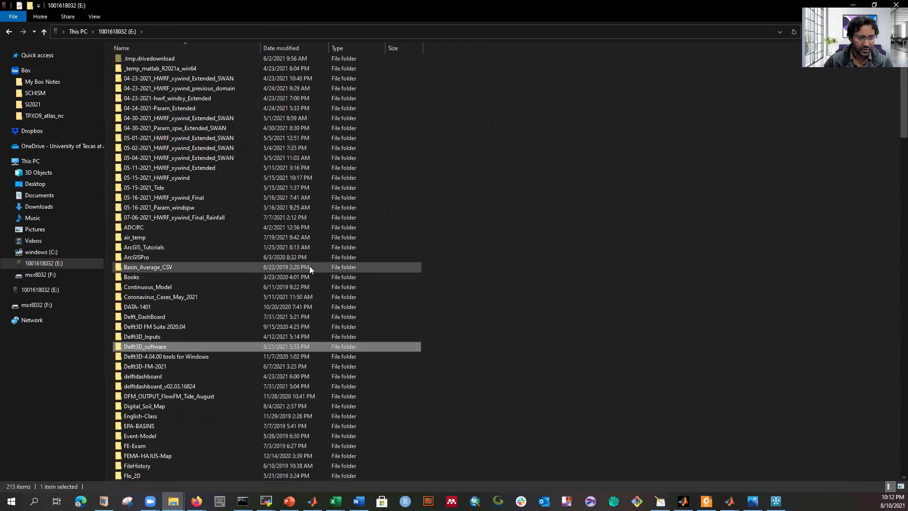
double_click(162, 346)
click(165, 82)
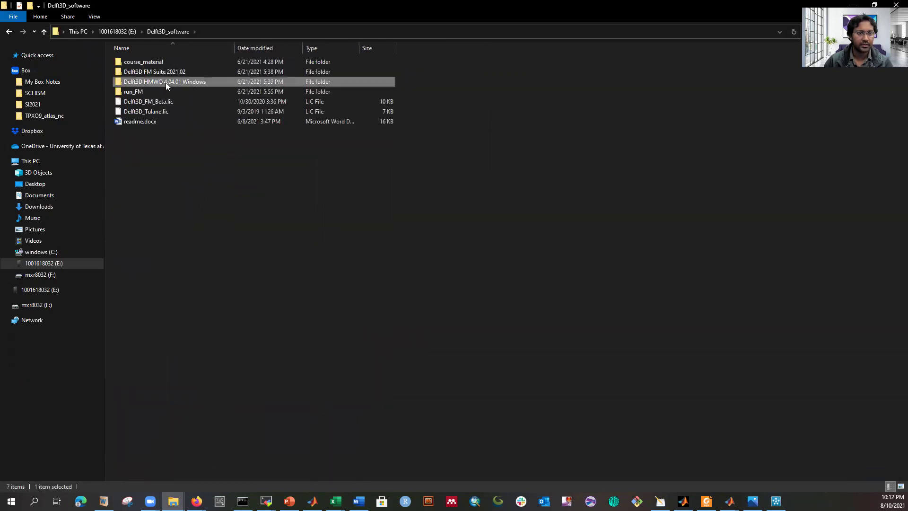
double_click(166, 82)
double_click(160, 60)
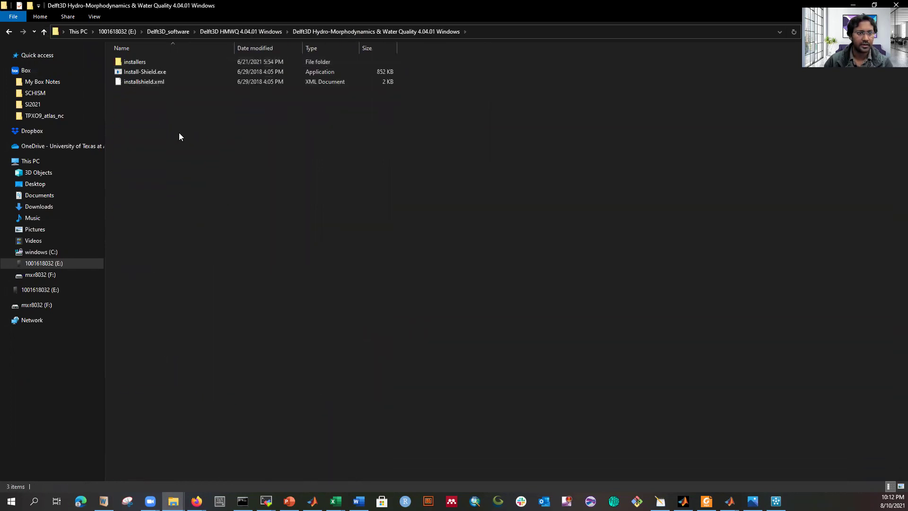
double_click(143, 63)
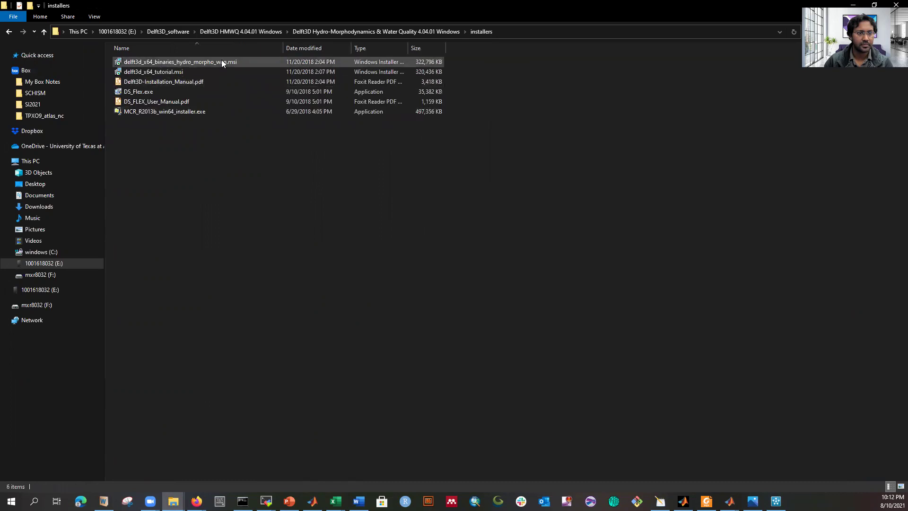
- Install Delft3D 4.04.01 (x64) from delft3d_x64_binaries_hydro_morpho_waq.msi, accepting the license terms and using the Complete setup type with a desktop shortcut
double_click(172, 62)
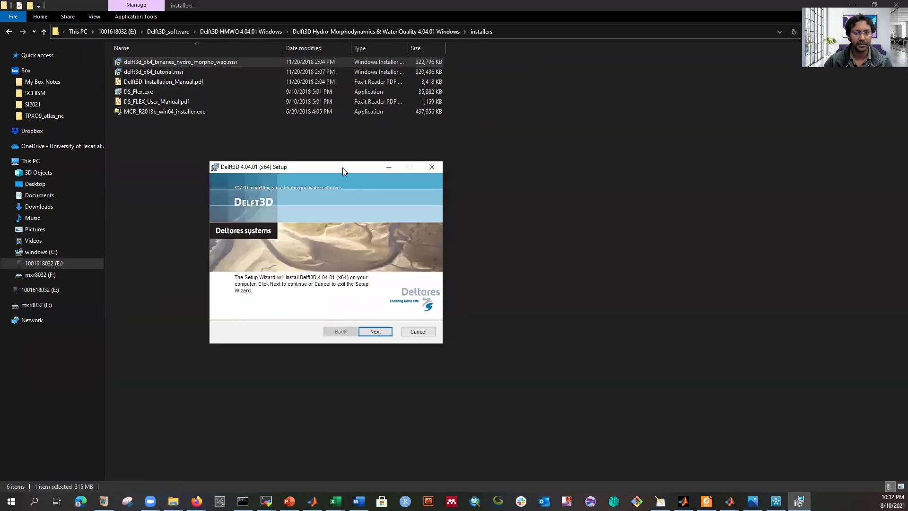
click(372, 332)
click(264, 310)
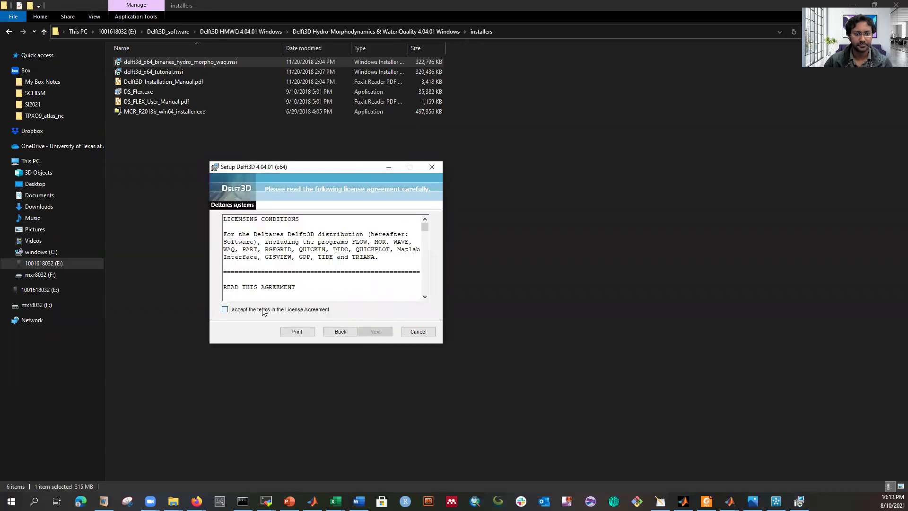
click(375, 333)
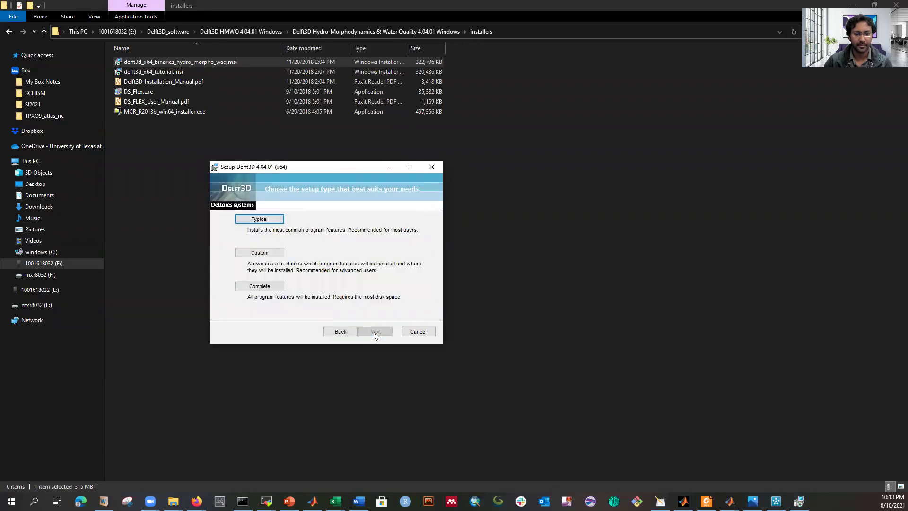
click(260, 285)
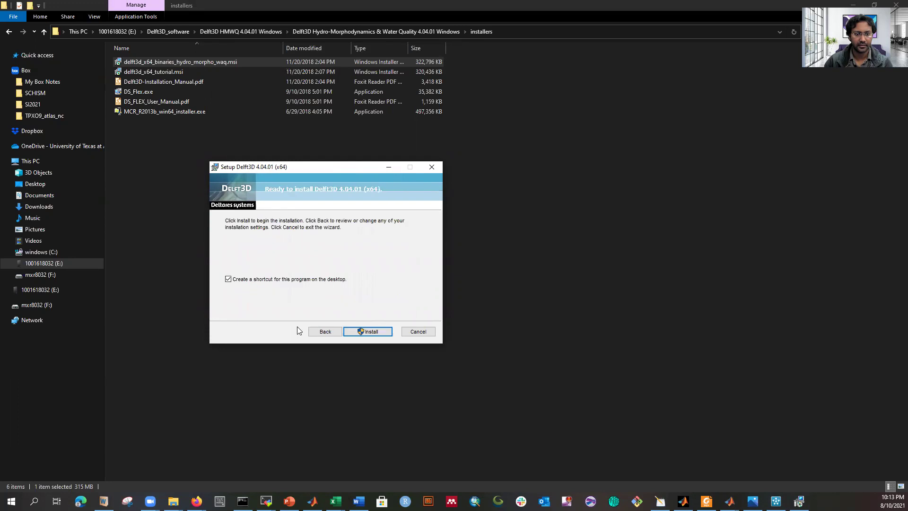
click(372, 332)
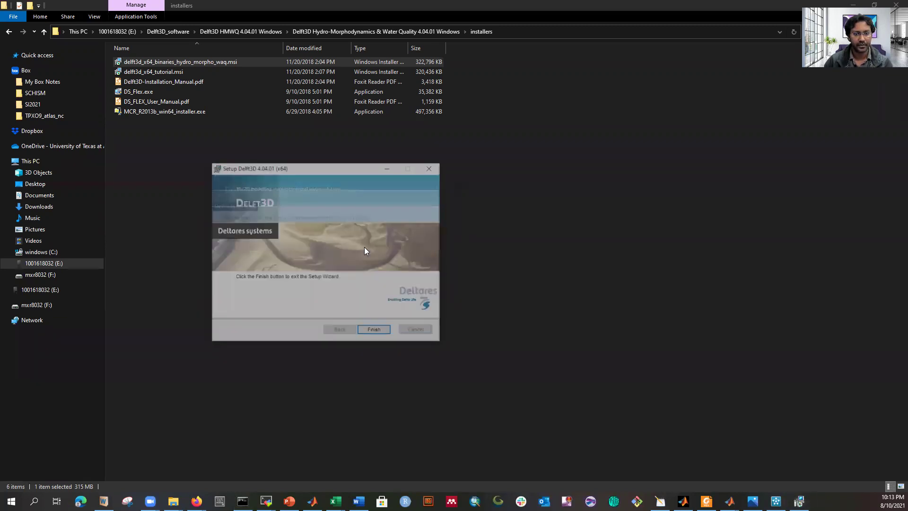
click(375, 331)
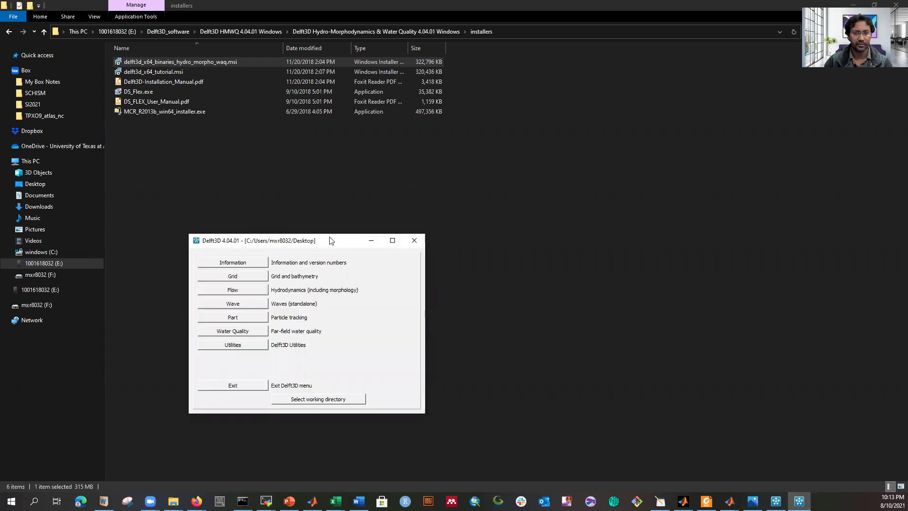
- Reposition the Delft3D 4.04.01 main window and open its utilities
drag(332, 240, 388, 166)
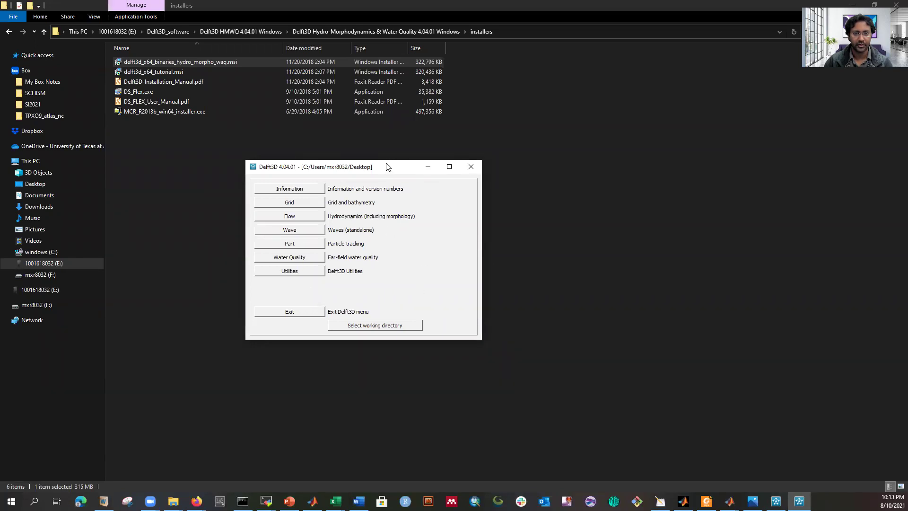
drag(386, 166, 388, 145)
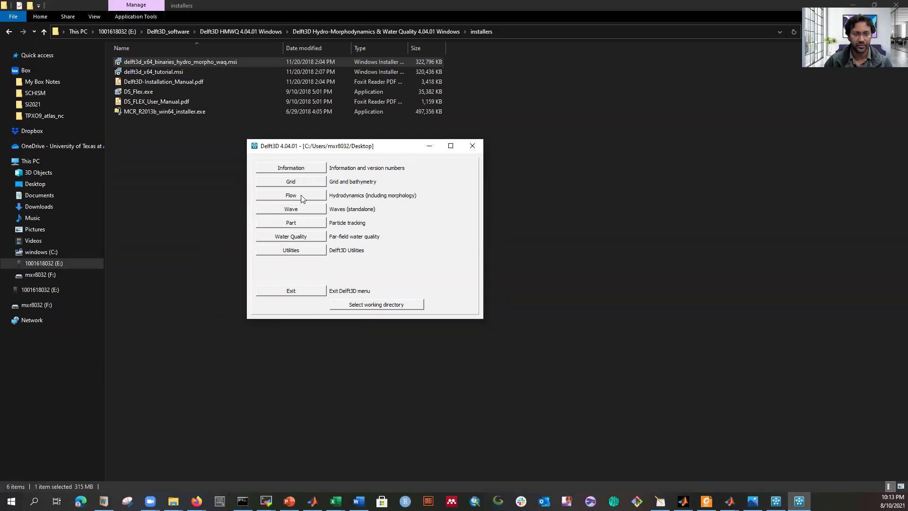
click(284, 251)
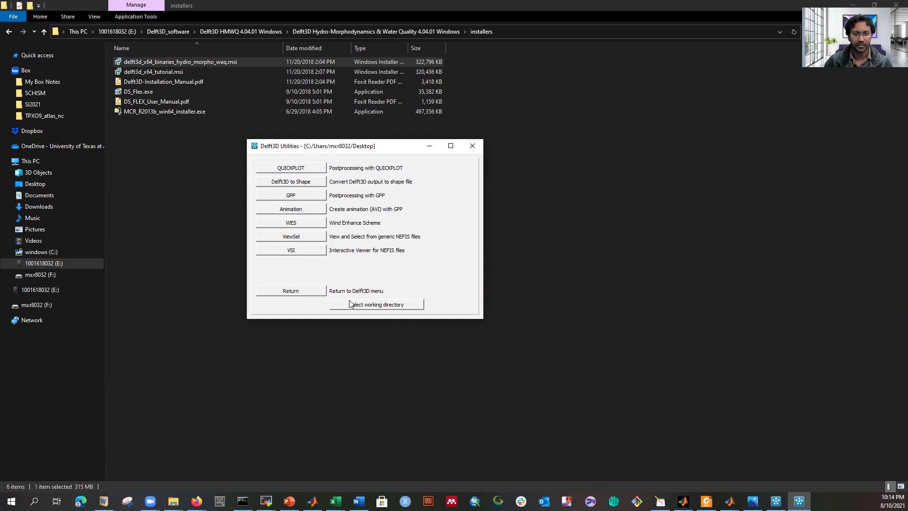
- Start selecting a working directory for the utilities and browse to the Summer_Institute_2021 folder on drive E
click(372, 307)
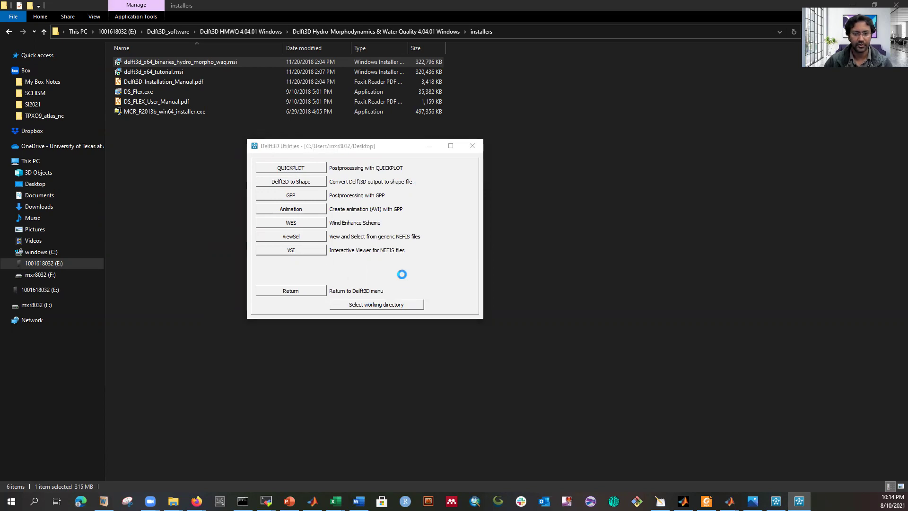
scroll(293, 290, down, 2)
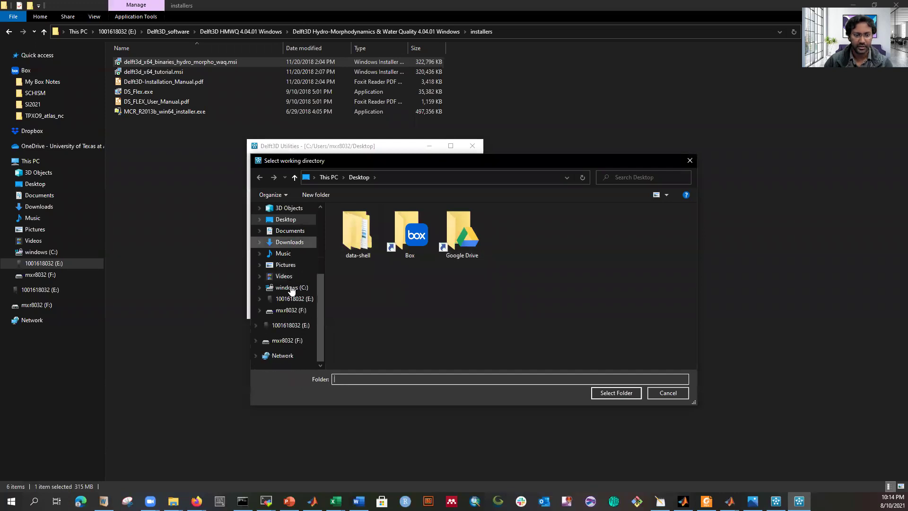
click(290, 299)
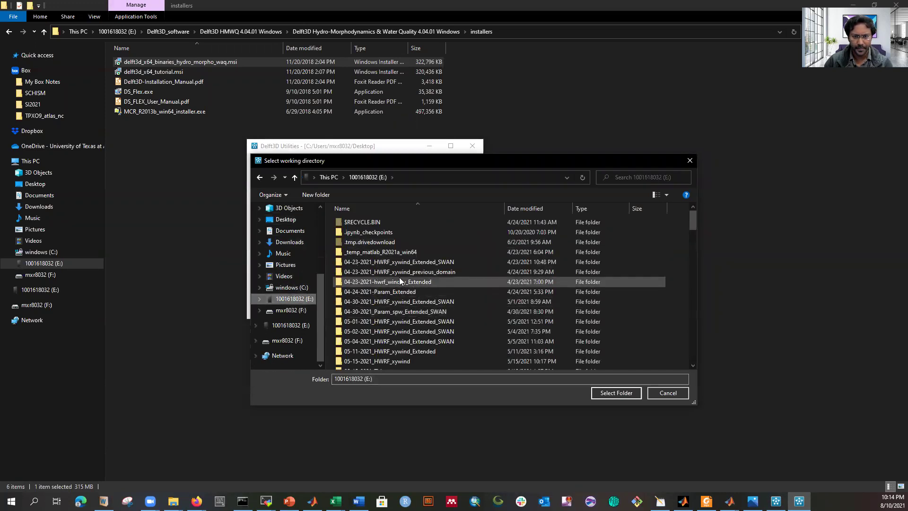
scroll(485, 340, down, 2)
scroll(400, 295, down, 3)
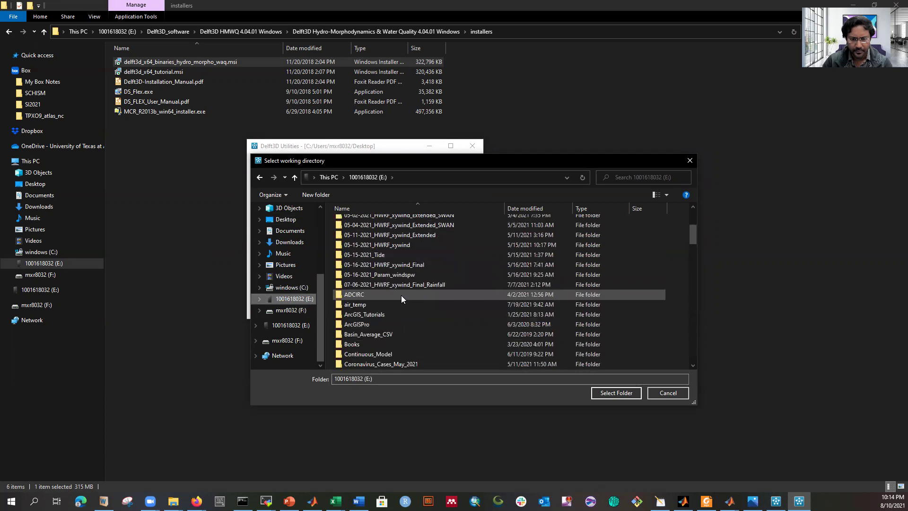
scroll(421, 283, down, 3)
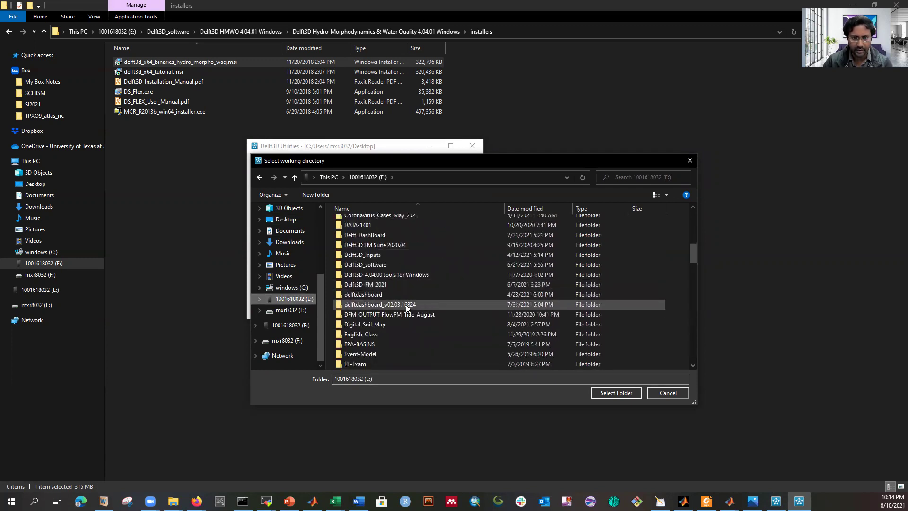
scroll(405, 305, down, 8)
scroll(404, 305, down, 15)
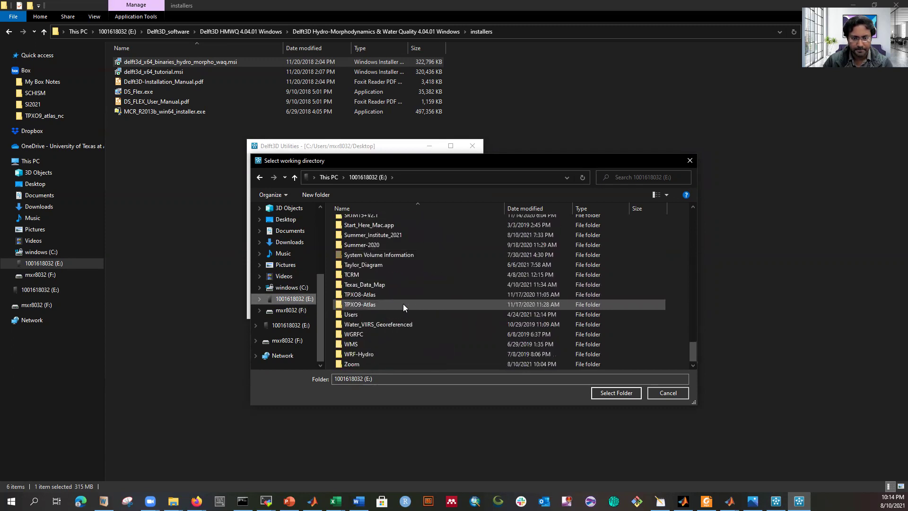
double_click(406, 235)
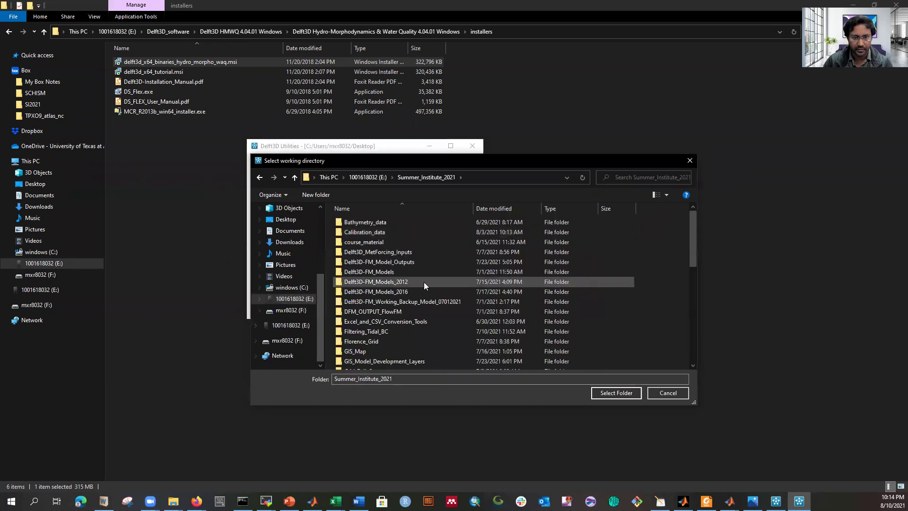
- Set the working directory to DFM_OUTPUT_FlowFM under Delft3D-FM_Model_Outputs\07-08-2021_Windxyp_Rainfall_Modified_bathy_2016
double_click(421, 262)
click(401, 262)
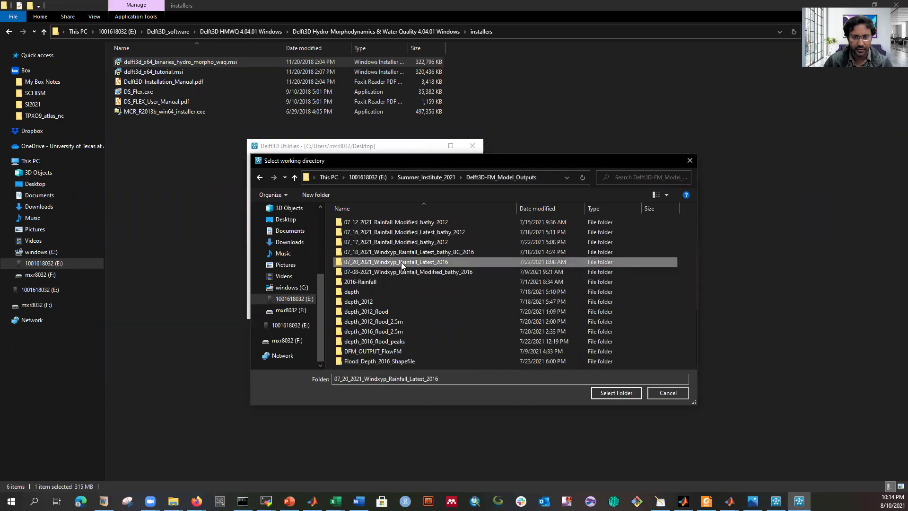
click(438, 290)
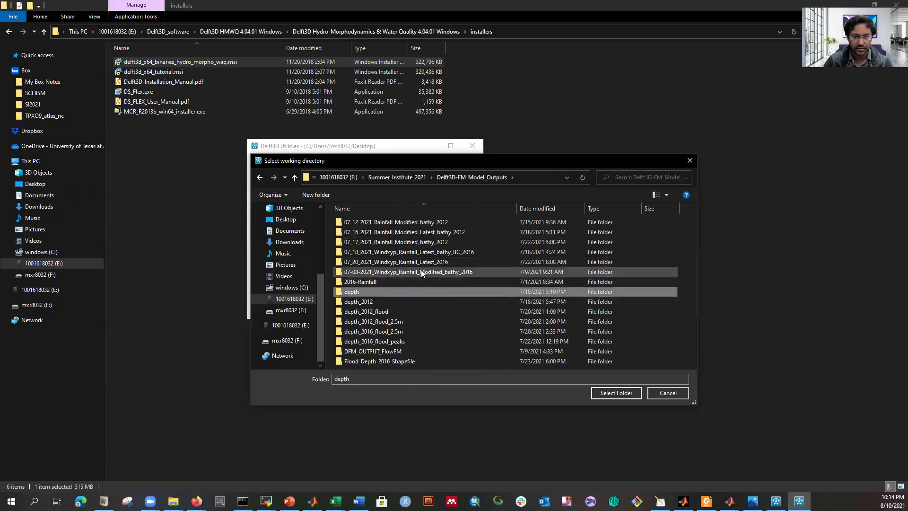
double_click(420, 272)
double_click(371, 221)
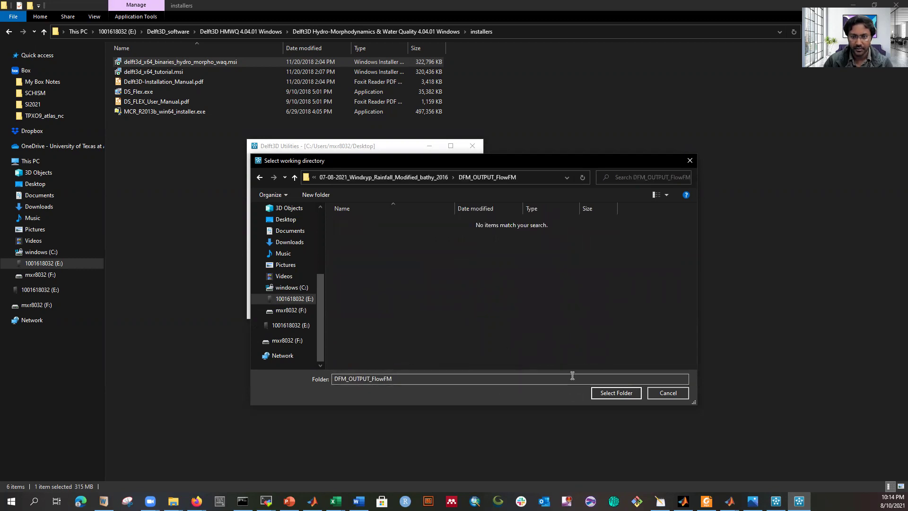
click(625, 394)
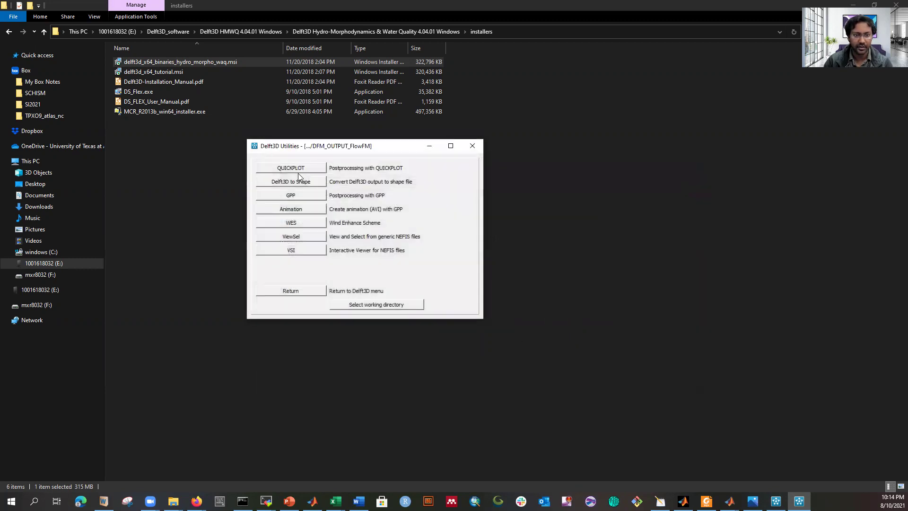
- Launch QUICKPLOT for postprocessing, reposition its window and start opening a data file
click(295, 170)
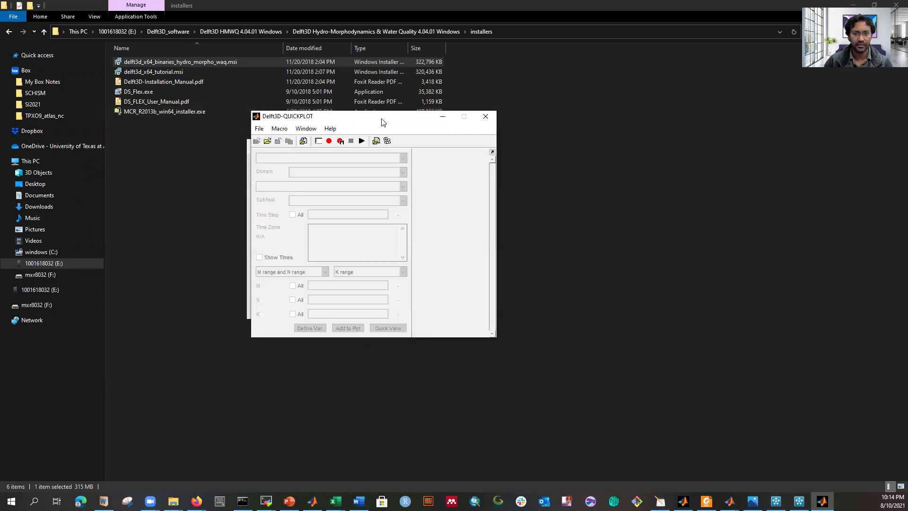
drag(382, 122, 422, 128)
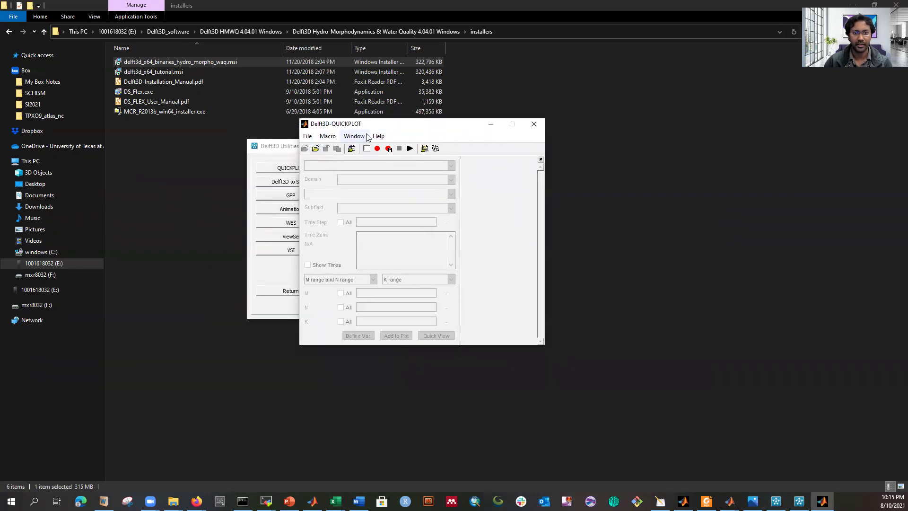
click(316, 149)
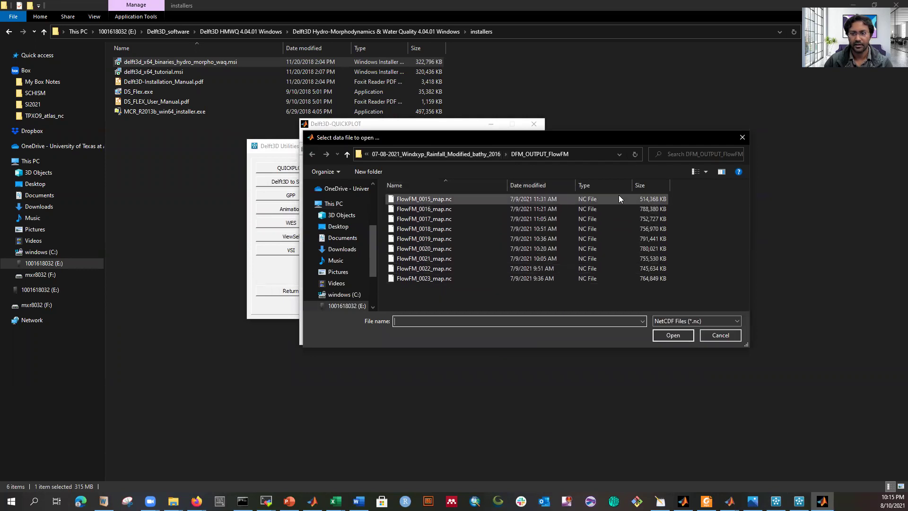
- Open FlowFM_0000_his.nc from 07_20_2021_Windxyp_Rainfall_Latest_2016\dflowfm\DFM_OUTPUT_FlowFM in QUICKPLOT and dismiss the message window
click(346, 154)
click(347, 155)
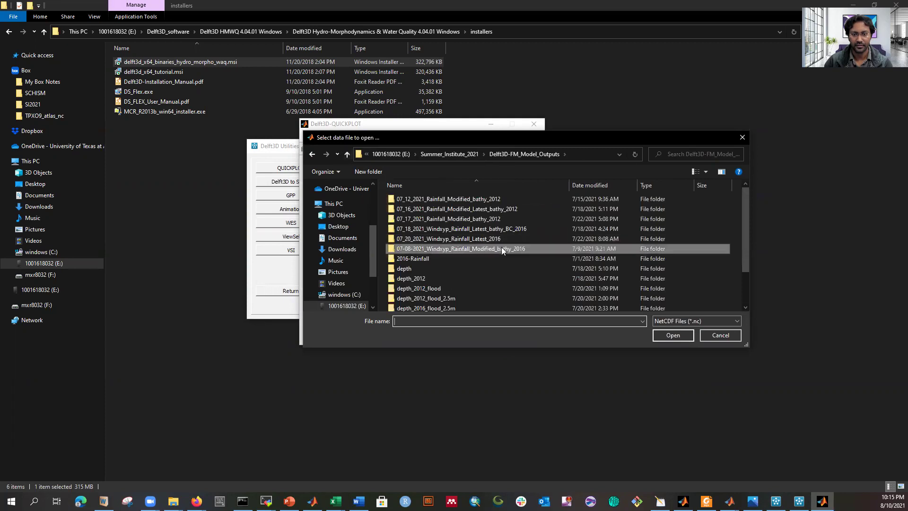
double_click(483, 238)
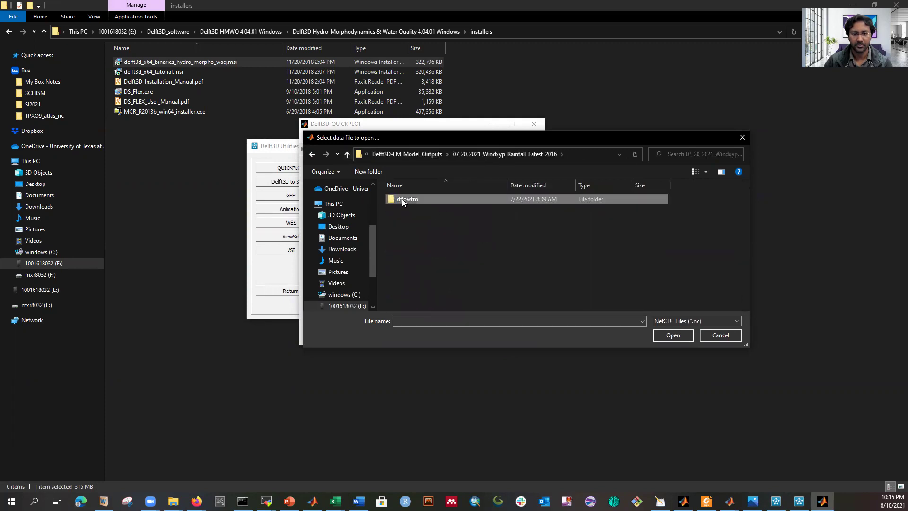
double_click(401, 199)
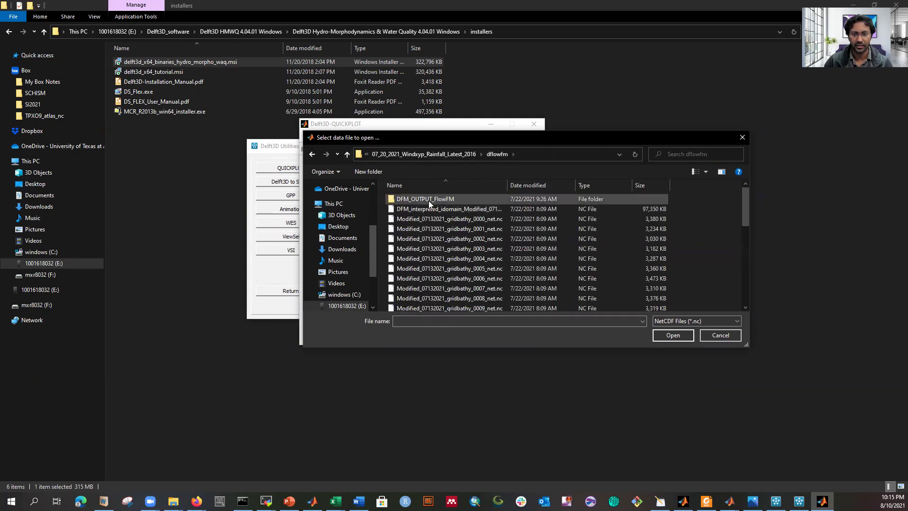
double_click(428, 201)
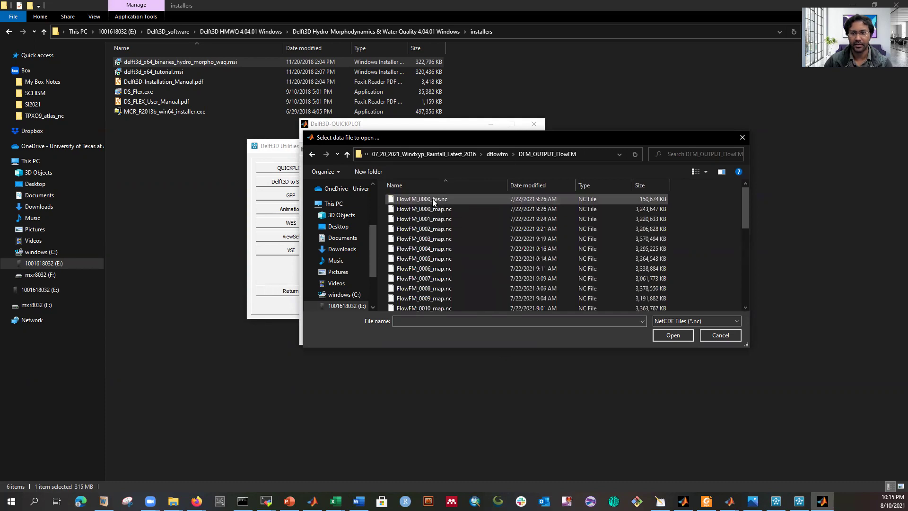
click(432, 198)
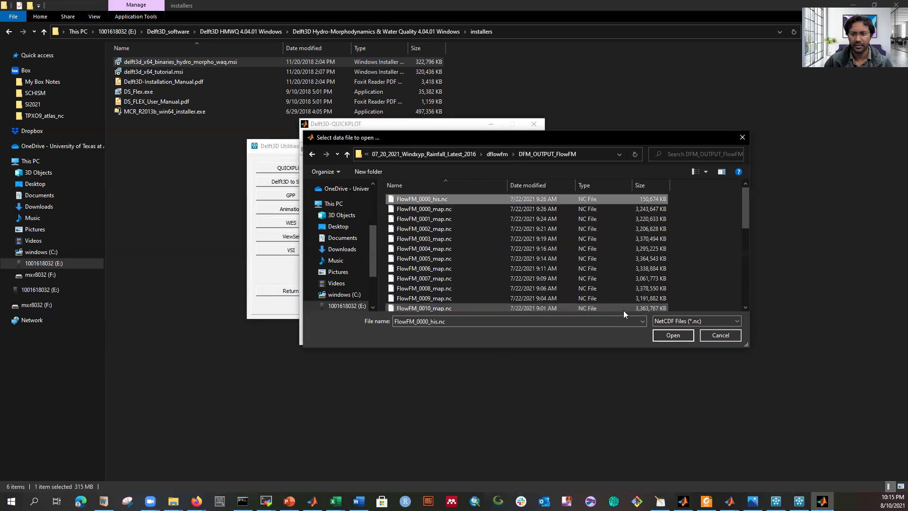
click(664, 334)
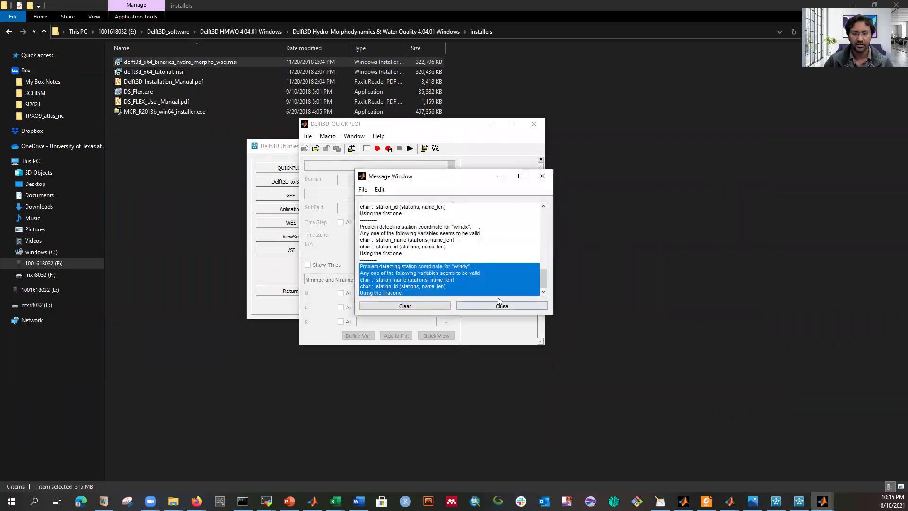
click(491, 306)
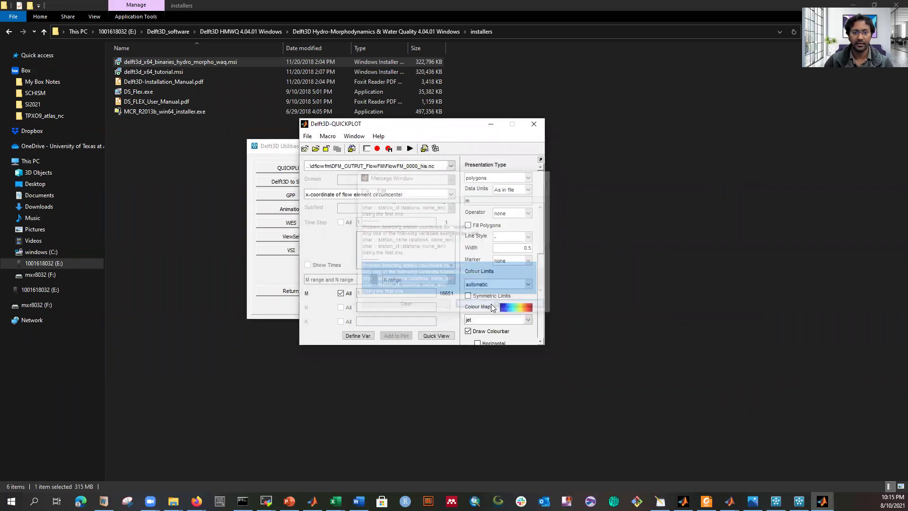
- Select water level (points) as the quantity to plot from the history file
click(350, 195)
scroll(357, 265, down, 3)
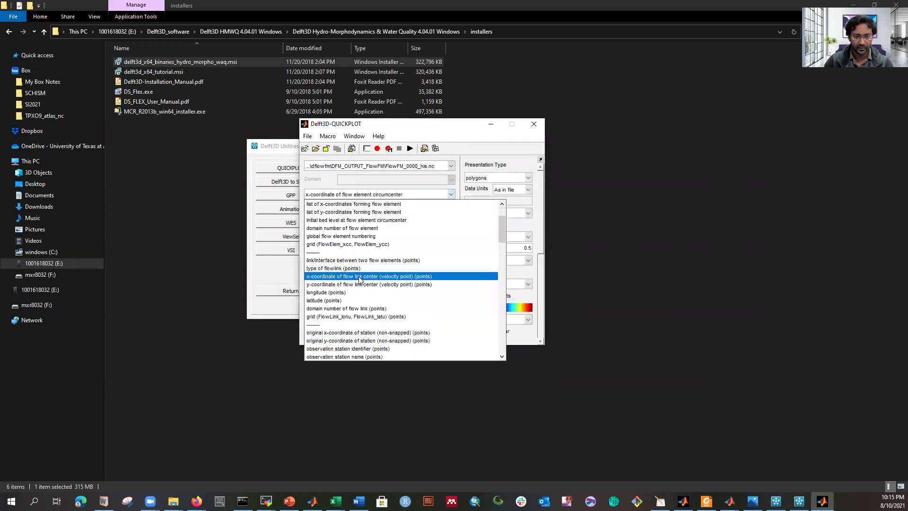
scroll(358, 264, down, 3)
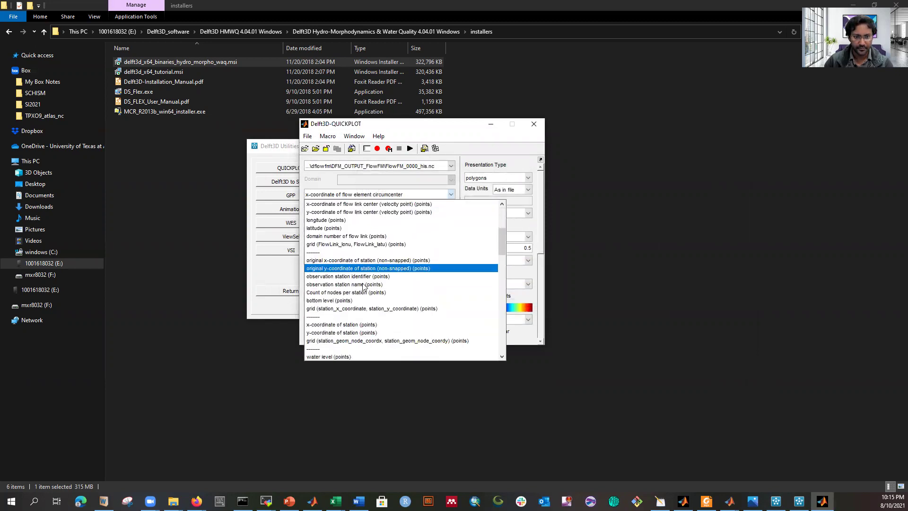
scroll(364, 270, down, 2)
click(342, 310)
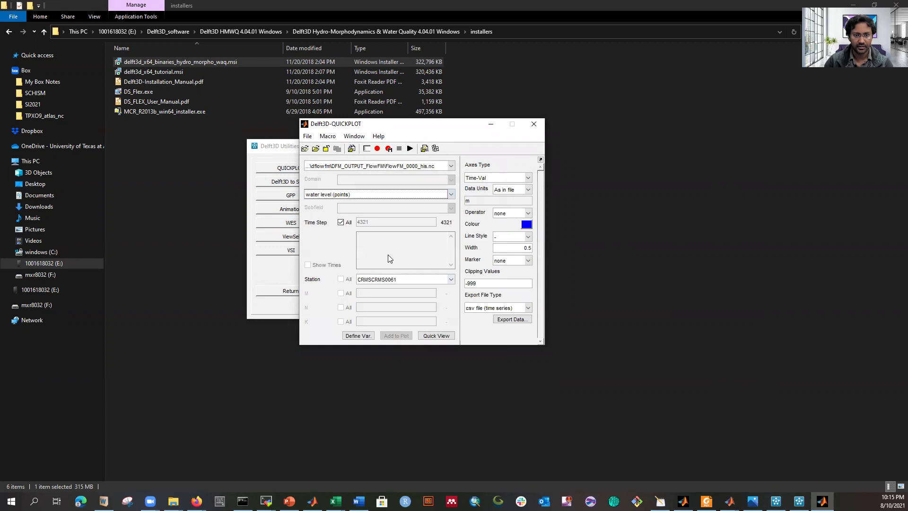
- Preview the water level time series at station CRMSCRMS0008 and close the figure
click(403, 279)
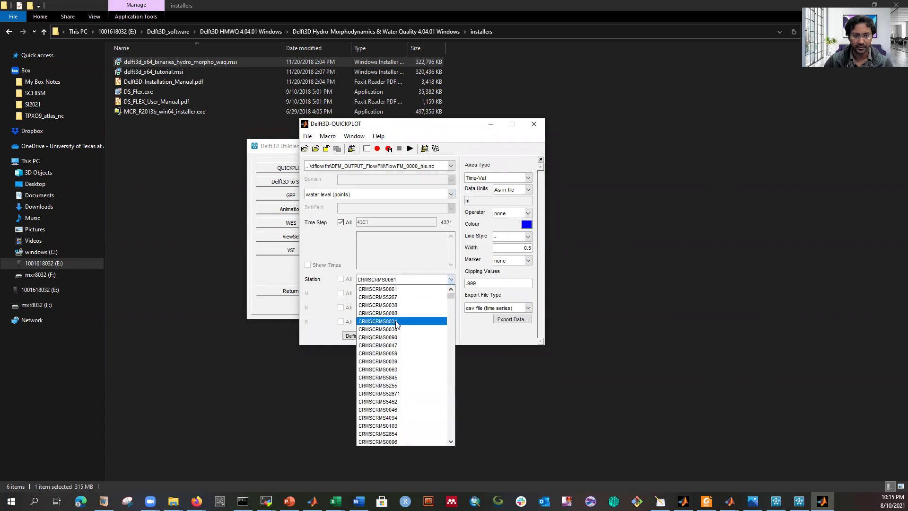
scroll(394, 339, up, 6)
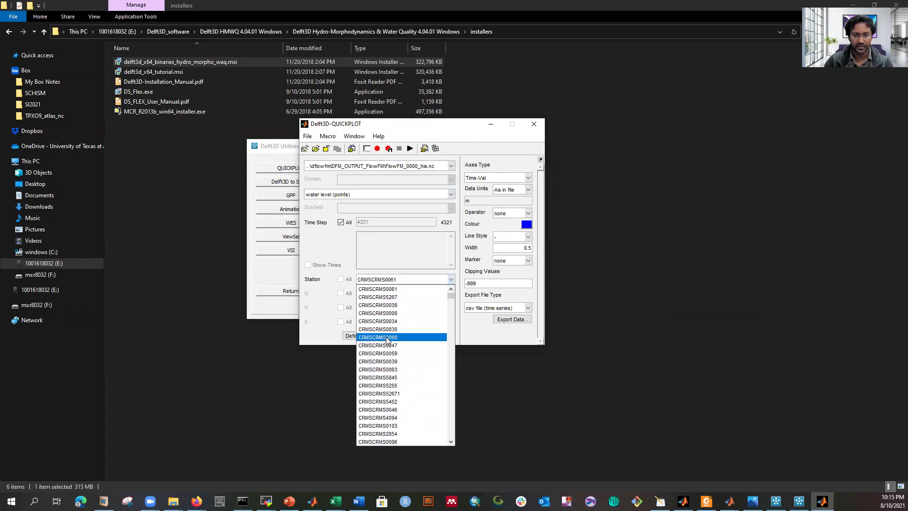
click(378, 314)
click(432, 336)
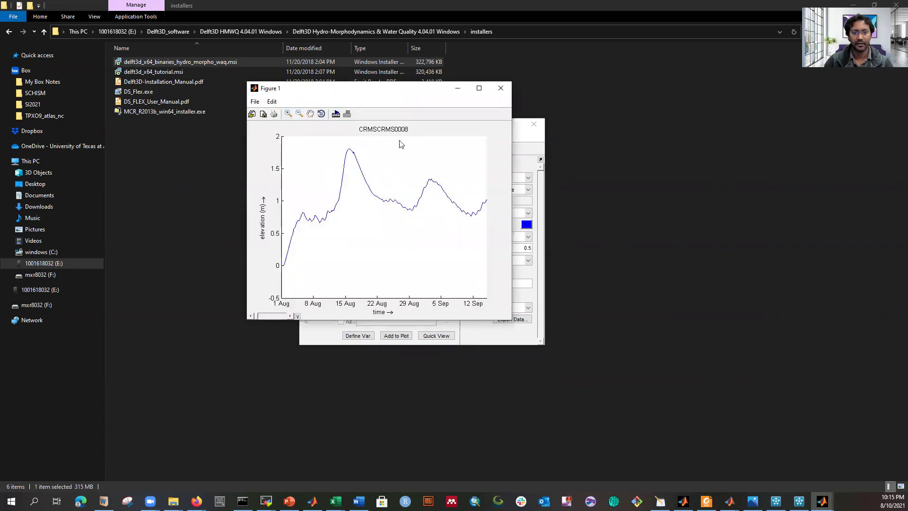
click(501, 88)
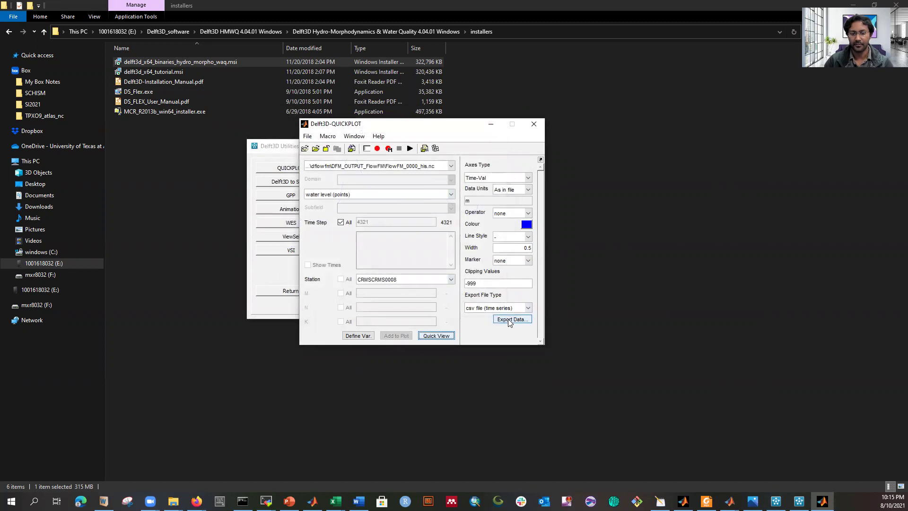
- Preview the water level time series at station HWMLATAN17028 and close the figure
click(450, 279)
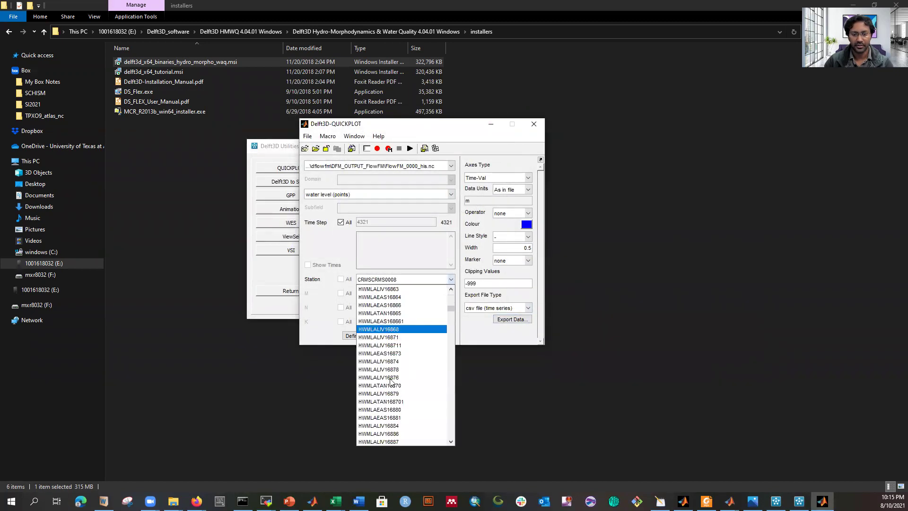
scroll(391, 382, down, 10)
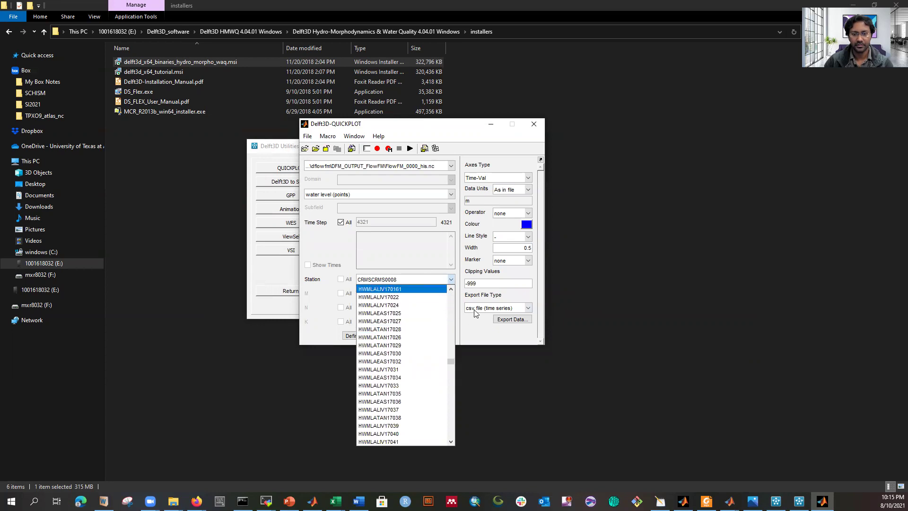
click(397, 329)
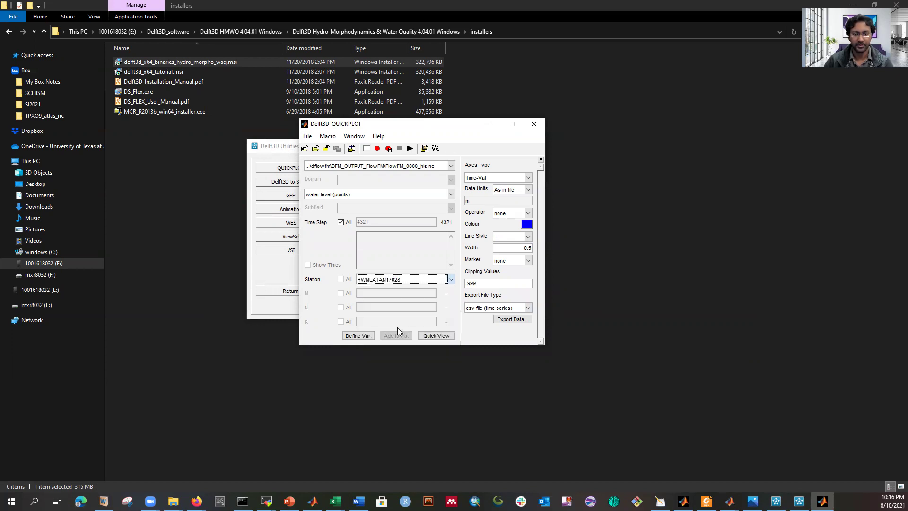
click(436, 335)
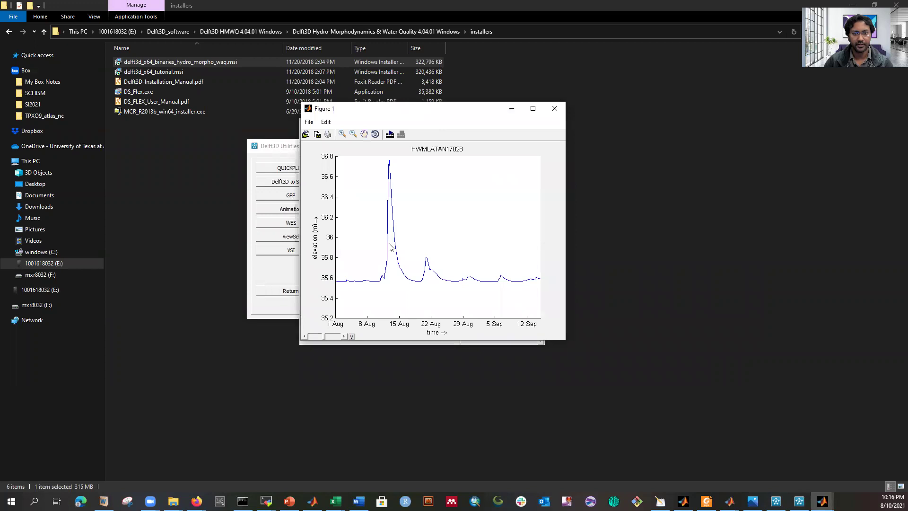
click(553, 109)
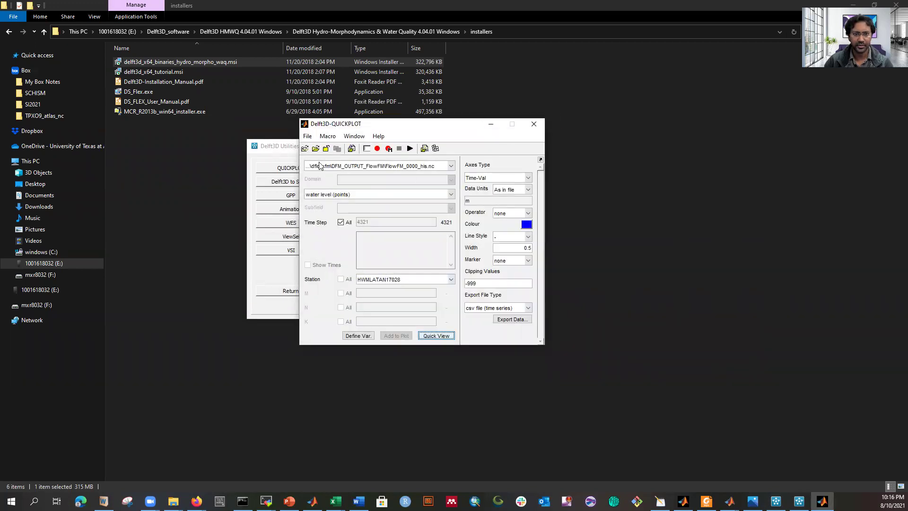
- Open FlowFM_0000_map.nc from the same output folder, view its 2D mesh topology in a maximized figure and close the figure
click(315, 149)
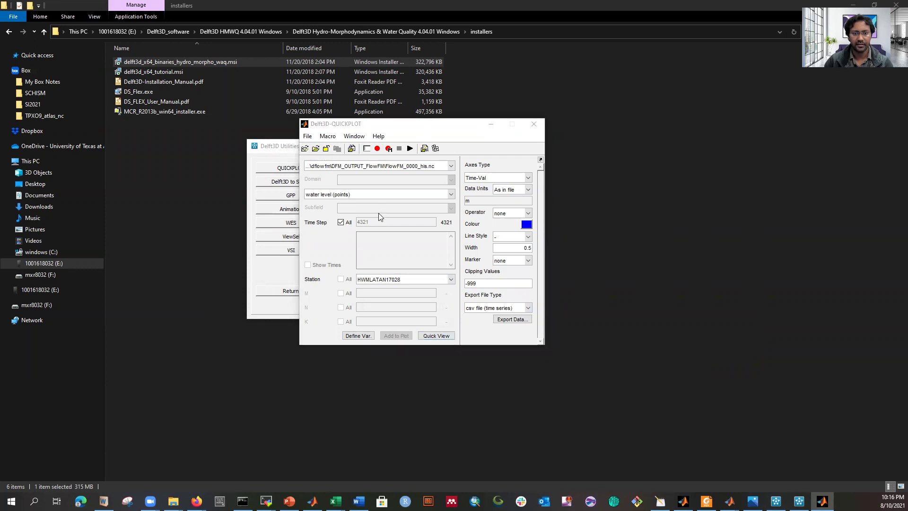
click(544, 208)
key(Up)
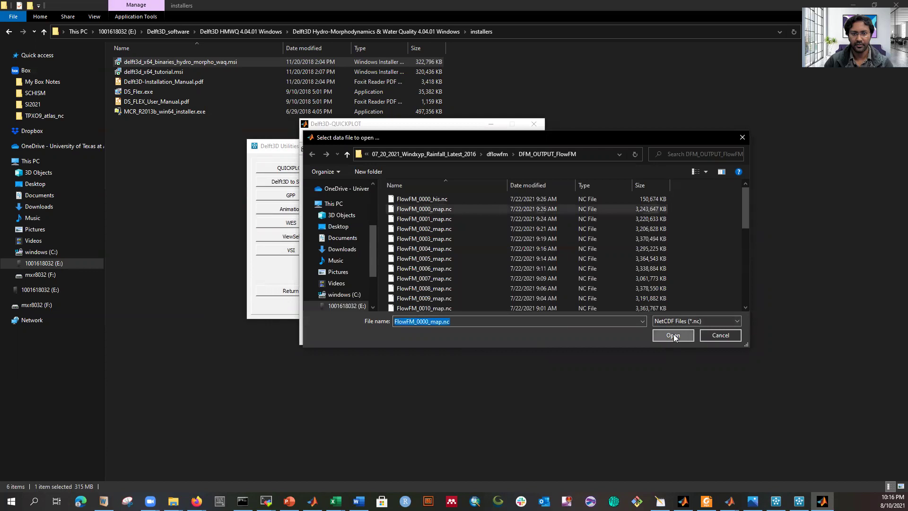
click(673, 335)
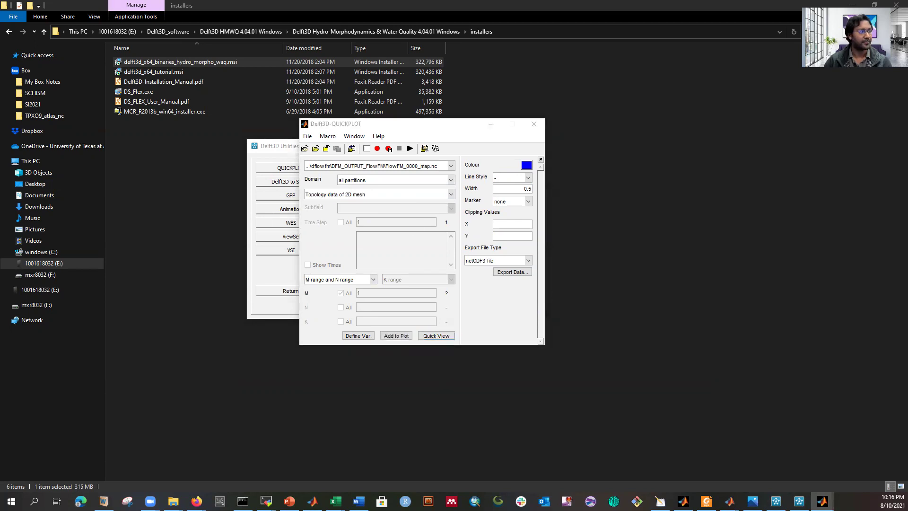
click(569, 102)
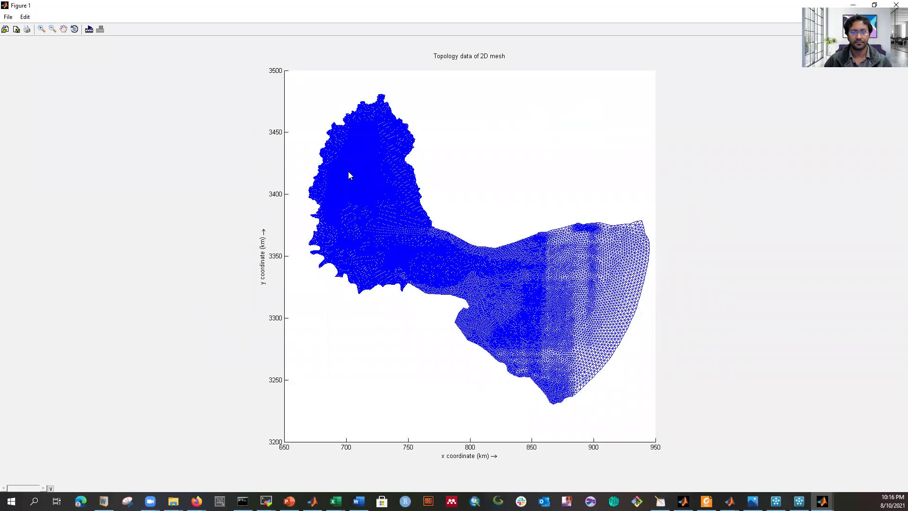
click(896, 4)
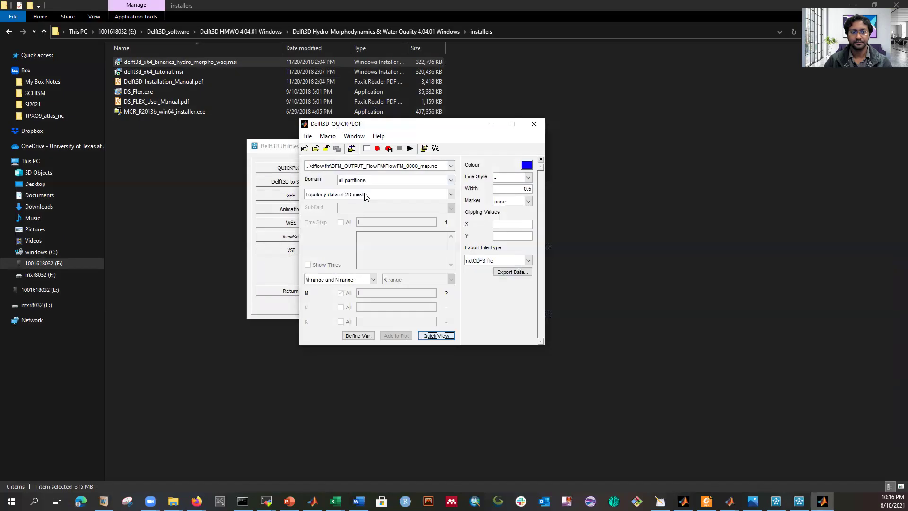
- Look through the map file's available quantities, such as water depth and water level, and close QUICKPLOT
click(363, 195)
scroll(370, 272, down, 4)
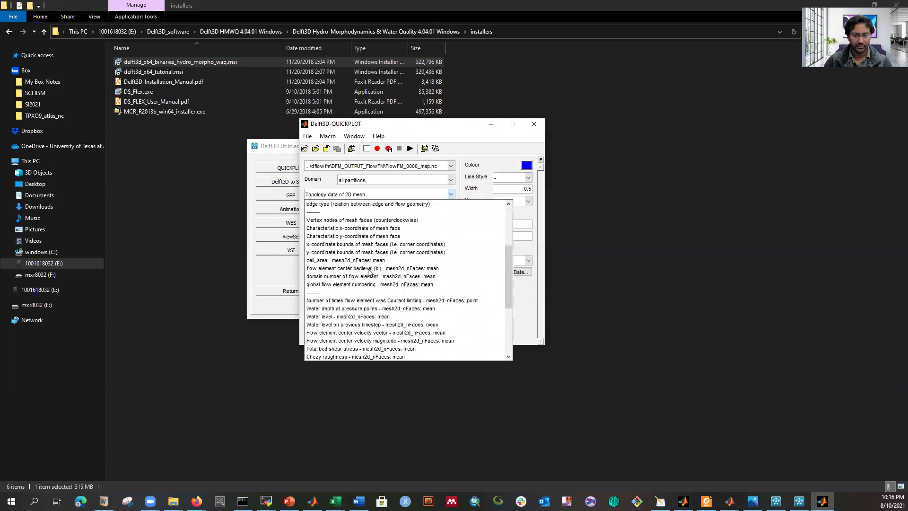
scroll(370, 272, down, 2)
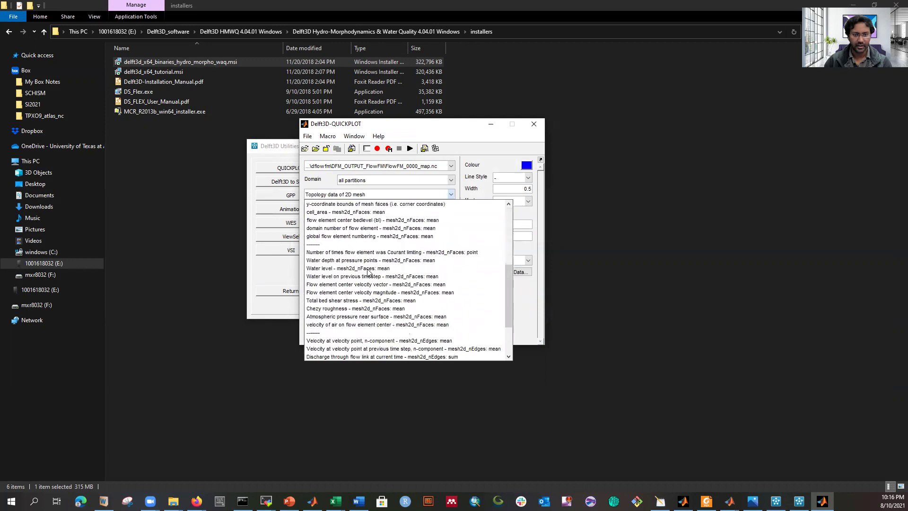
click(456, 131)
click(534, 125)
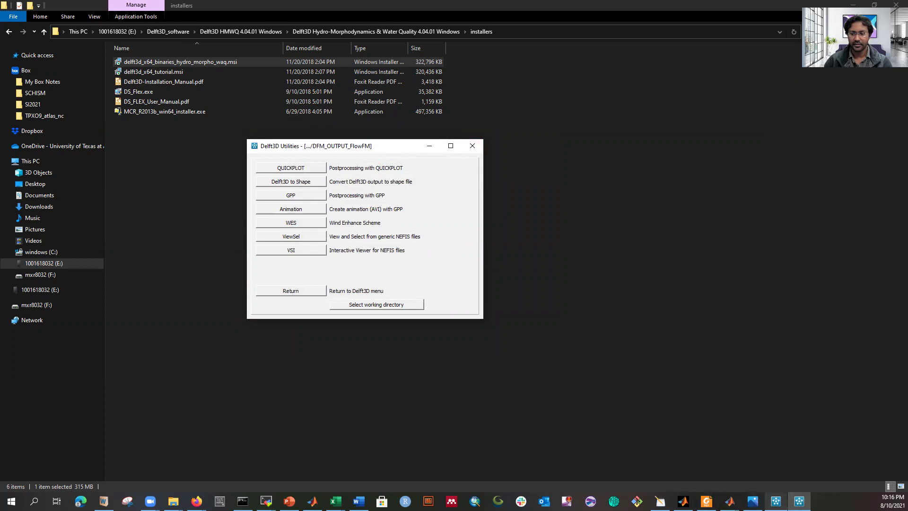
- Switch to the Delft3D Flexible Mesh Suite project with the FlowFM map and minimize the Delft3D Utilities window covering it
mouse_move(775, 501)
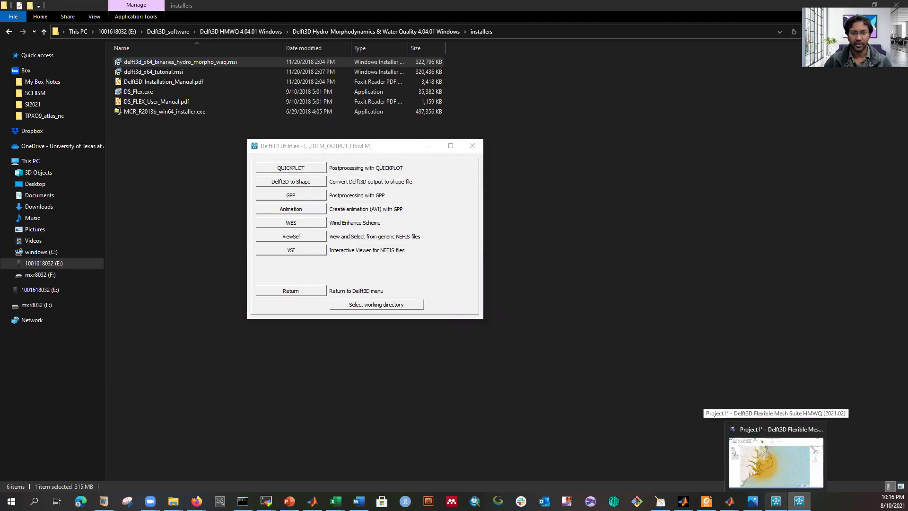
click(775, 457)
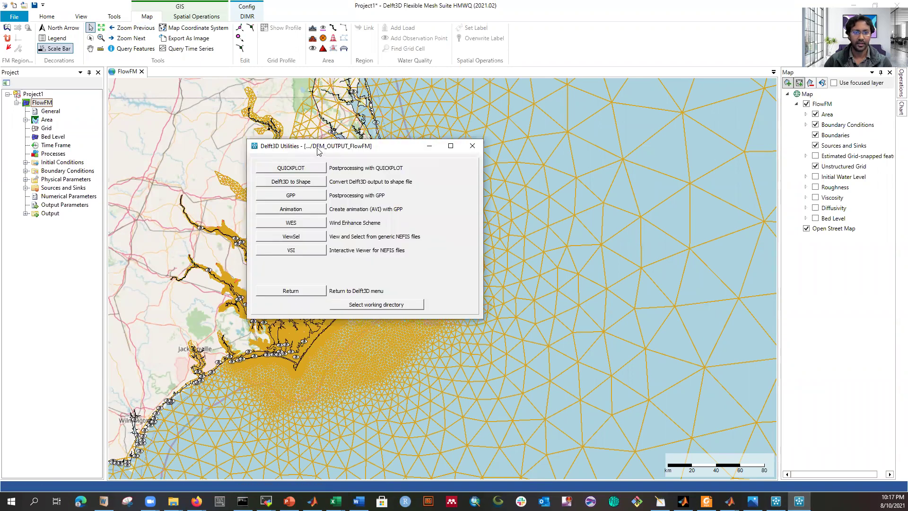
drag(390, 148, 476, 131)
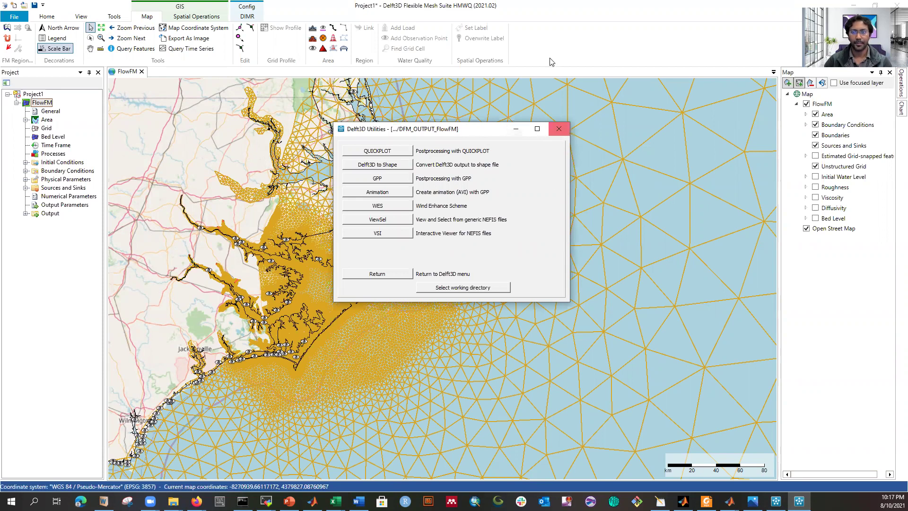
click(516, 131)
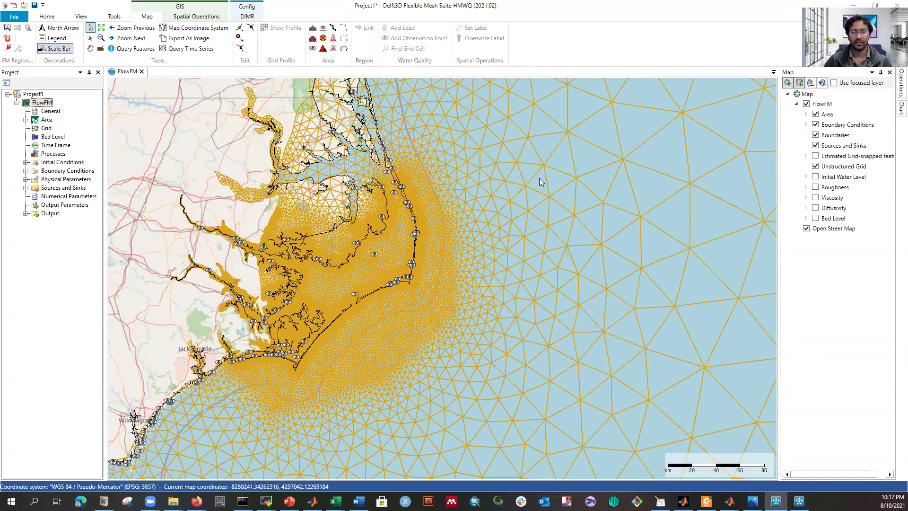